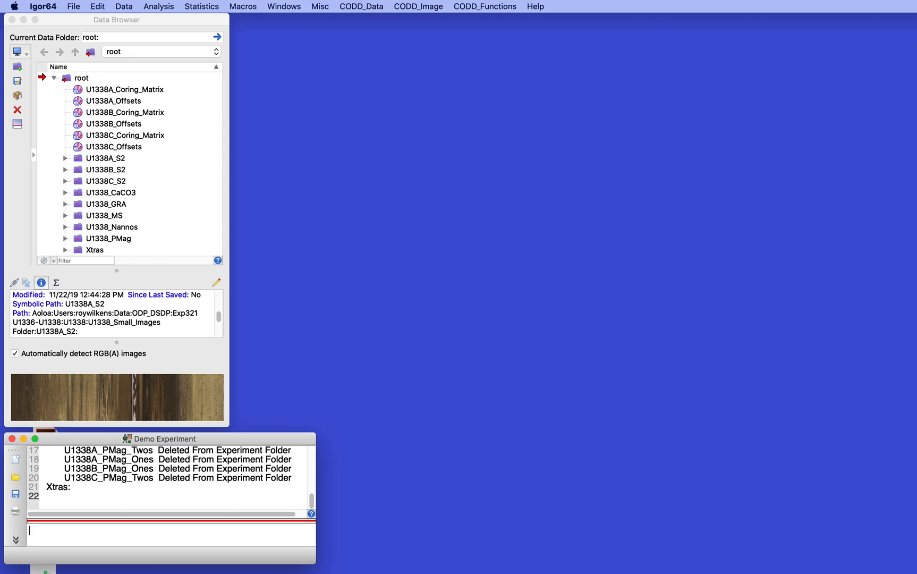
Move Demo Experiment.uxp and the Demo Experiment Folder into the open desktop area and select only the .uxp file.
drag(472, 573, 415, 204)
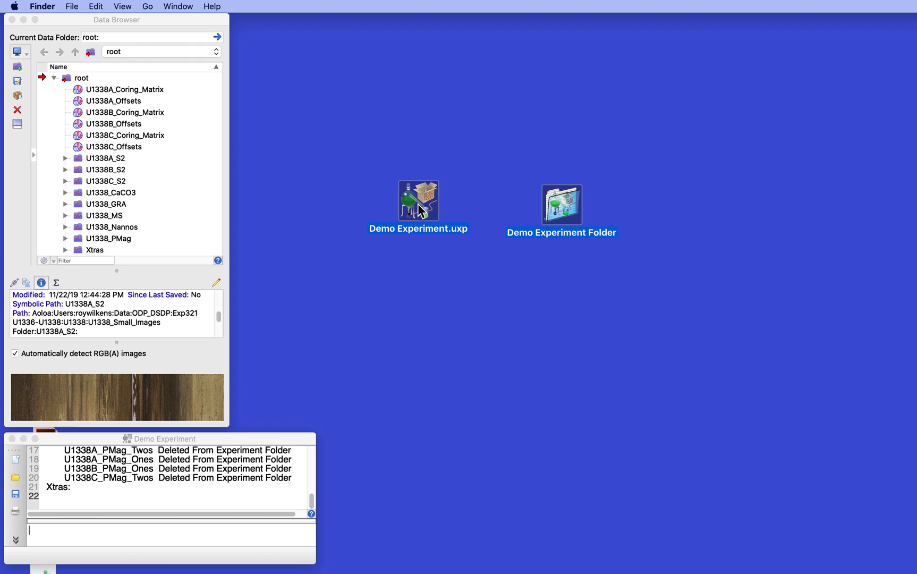
click(446, 282)
click(420, 195)
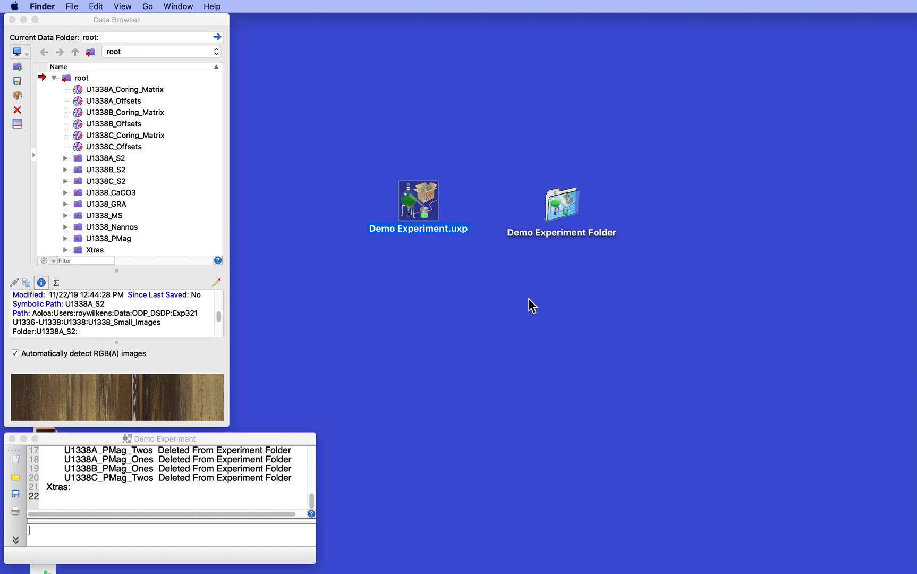
Open the Demo Experiment Folder and examine the wave files inside its U1338_GRA subfolder.
double_click(559, 203)
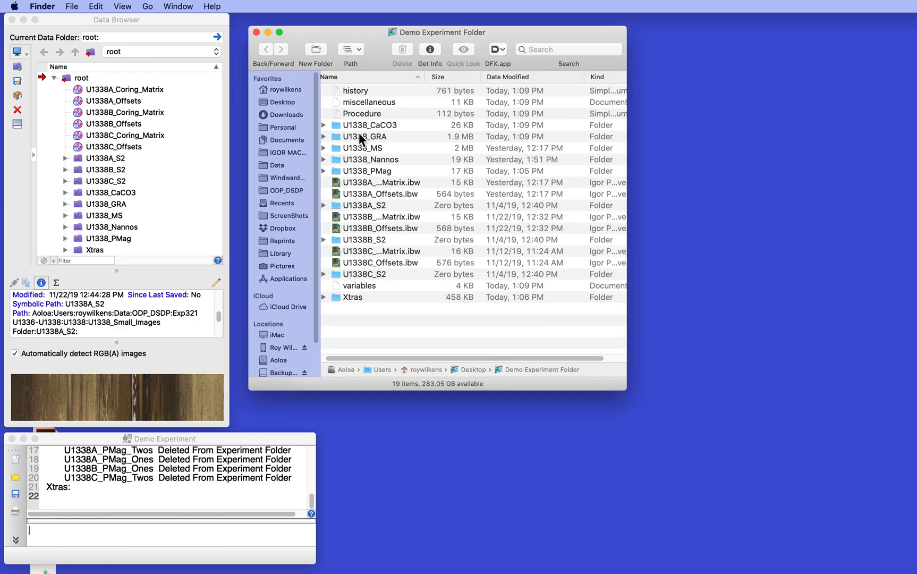
scroll(351, 118, left, 1)
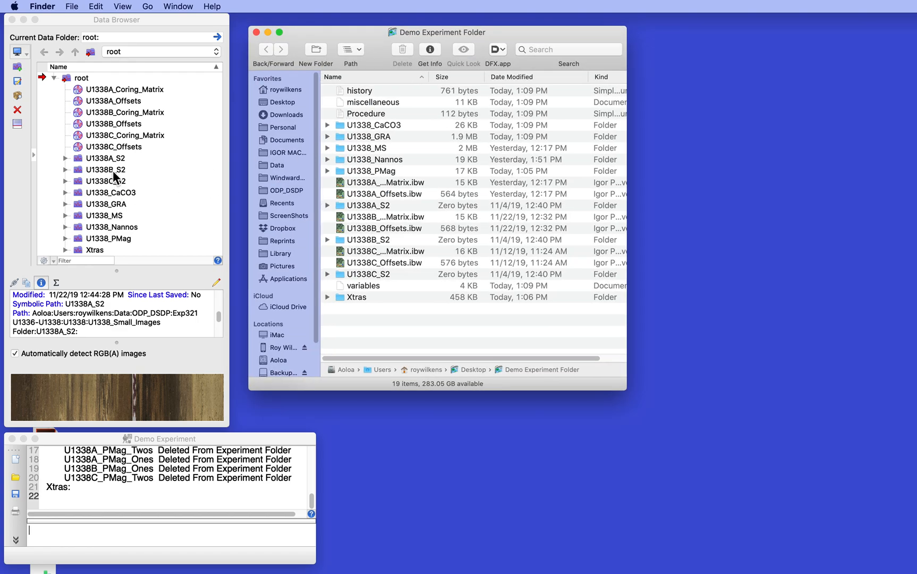
click(328, 137)
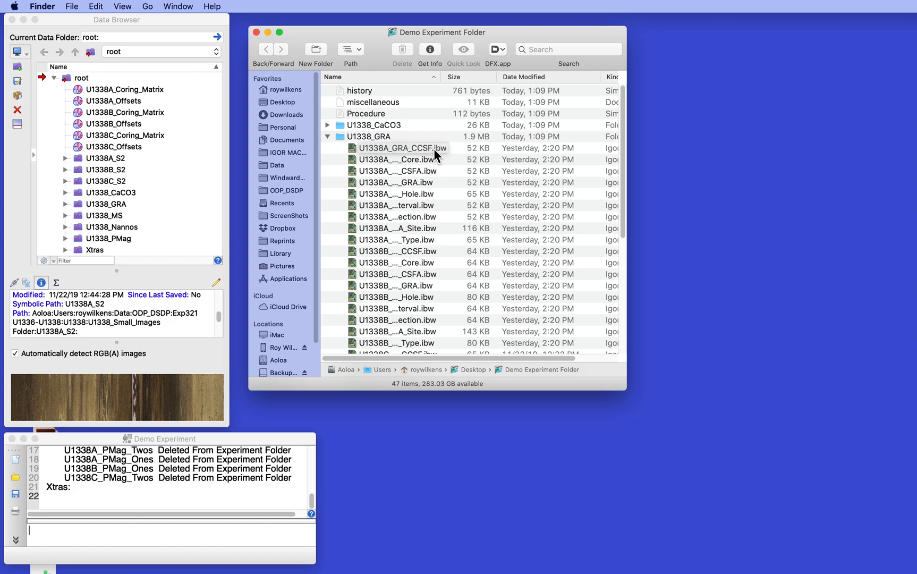
click(326, 136)
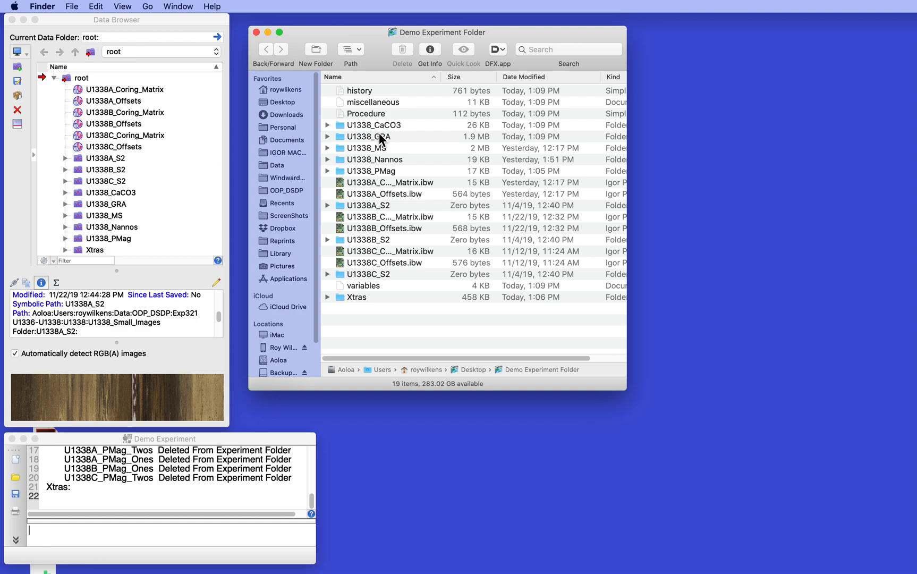
Close the Demo Experiment Folder window and clear both experiment icons from the open desktop area.
click(255, 32)
drag(707, 184, 420, 211)
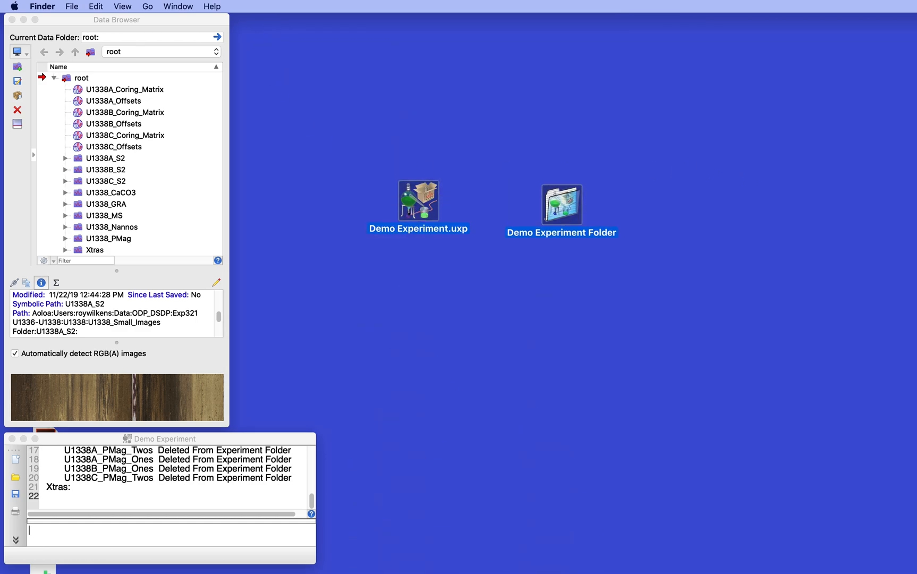
key(super+BackSpace)
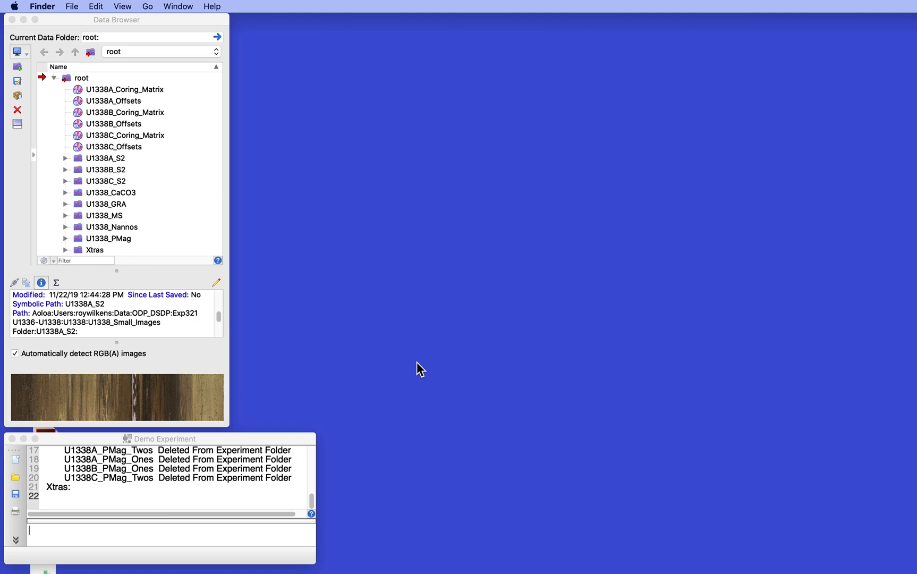
Switch to Igor and run Load_Shared_Folder with the share option "s" instead of copy.
click(177, 179)
click(177, 180)
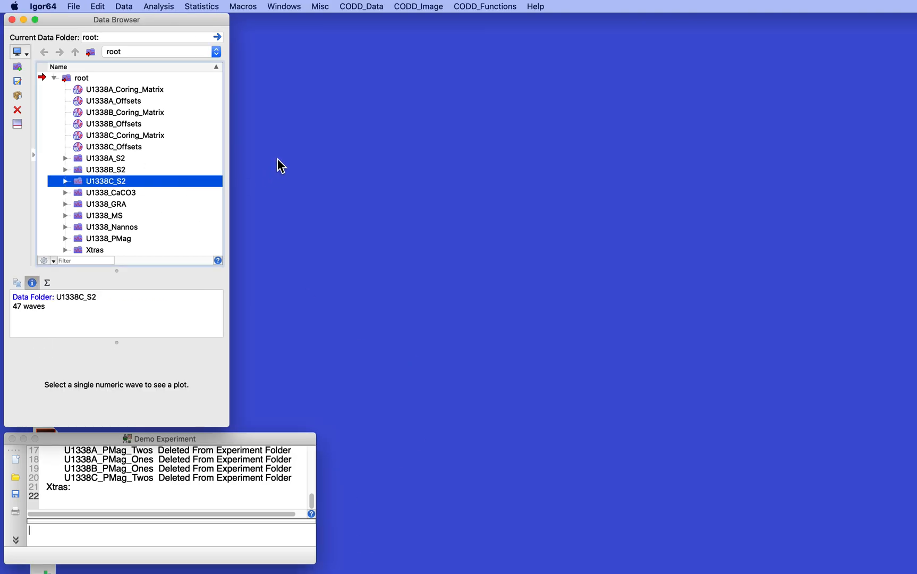
click(356, 6)
mouse_move(358, 6)
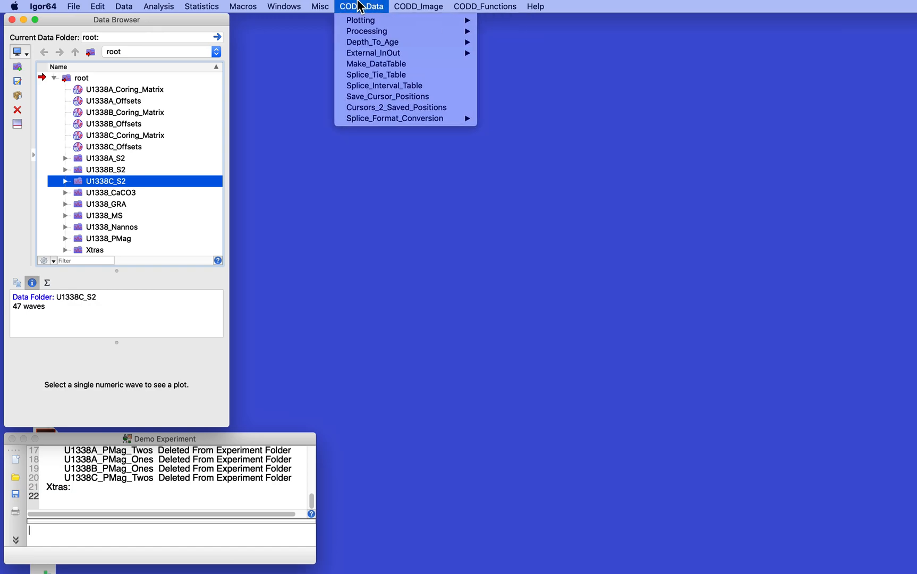
mouse_move(366, 56)
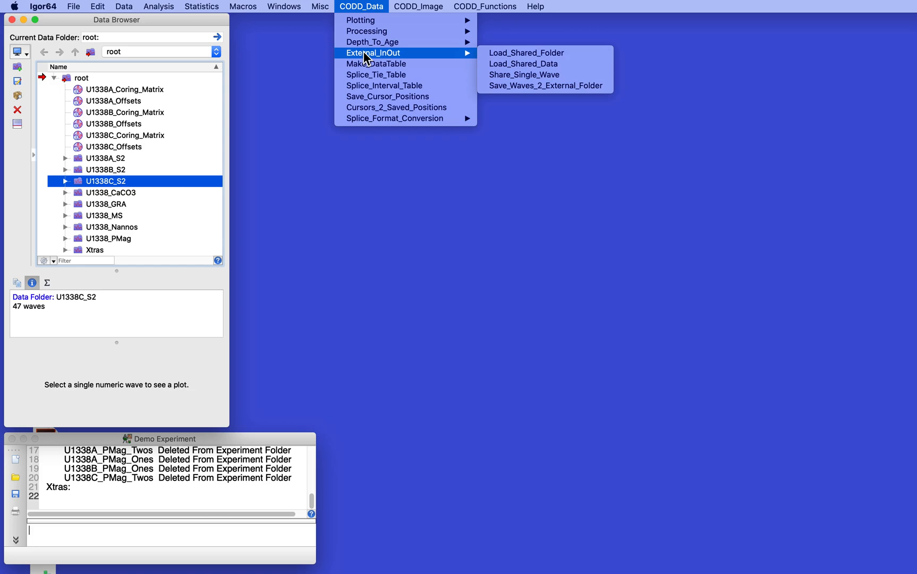
click(561, 55)
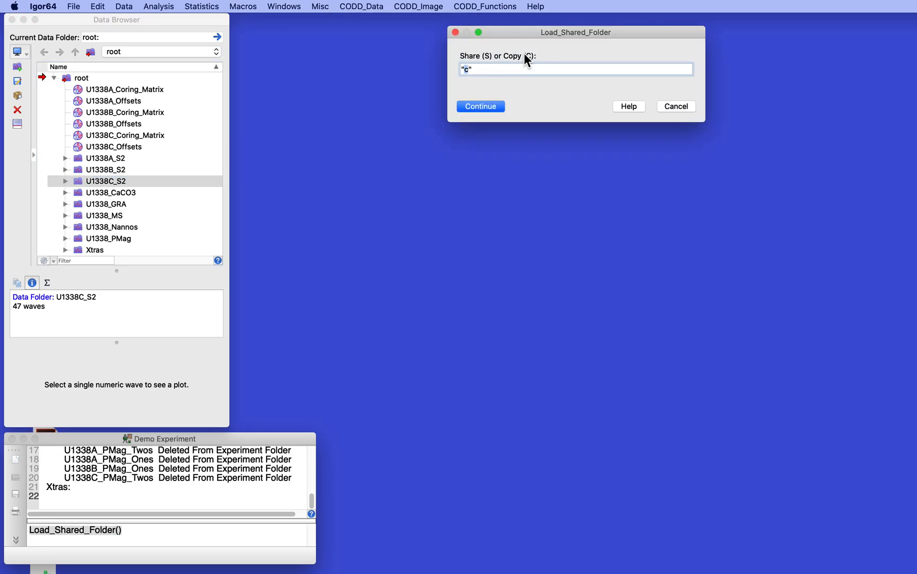
click(468, 72)
drag(469, 73, 466, 72)
text(s)
click(488, 106)
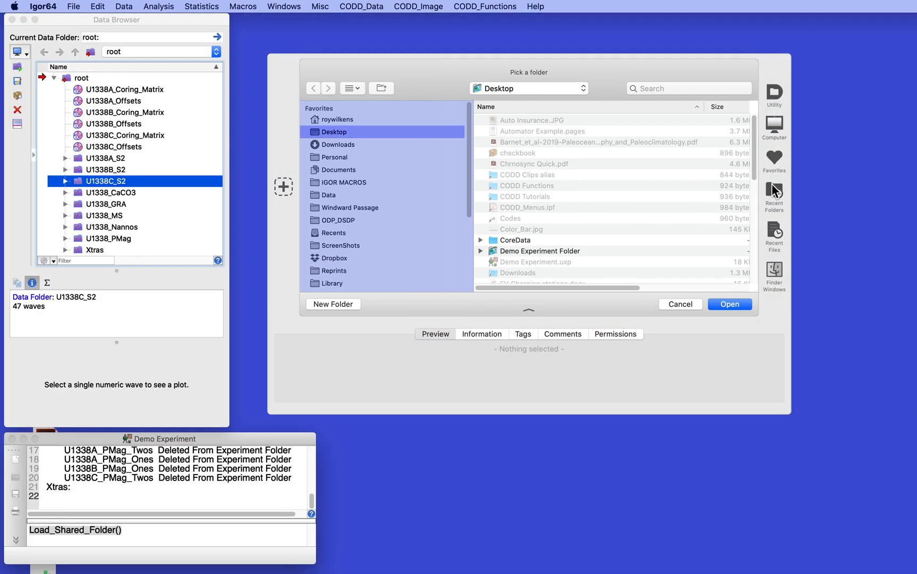
Go to the U1338 folder by way of the recently used U1338_Age_Data Folder.
click(773, 189)
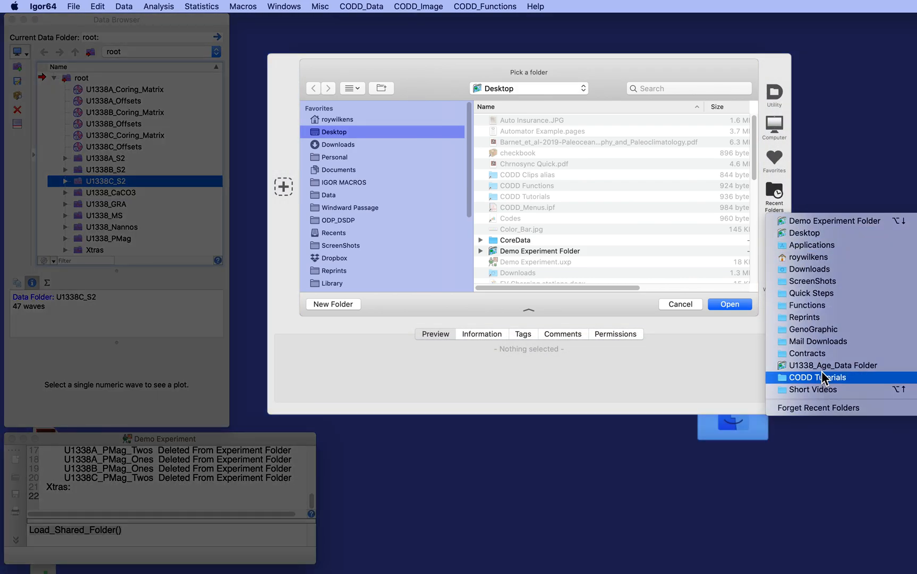
click(822, 369)
click(522, 90)
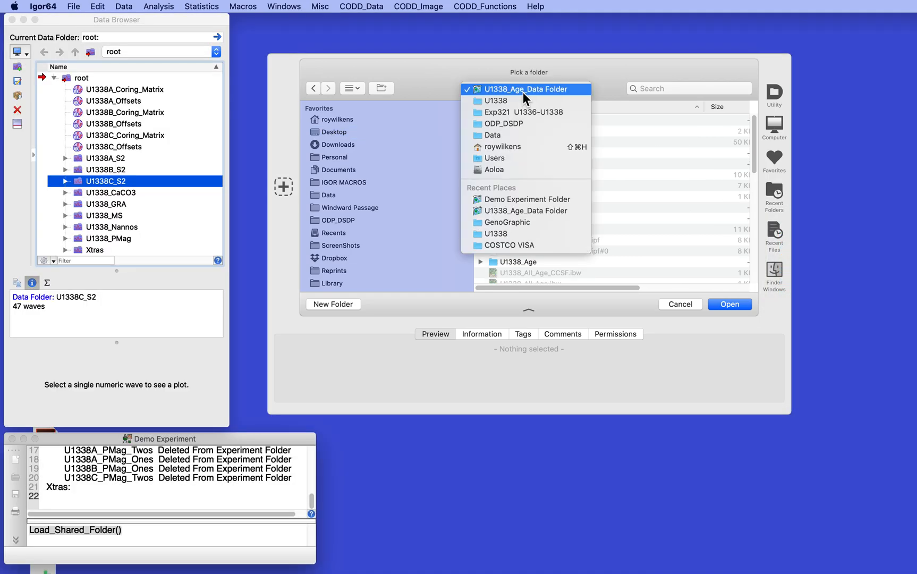
click(522, 101)
Collapse U1338_Age_Data Folder and load the U1338_RSC folder found inside U1338_RSC Folder.
scroll(574, 170, down, 2)
scroll(574, 171, down, 6)
scroll(575, 171, up, 3)
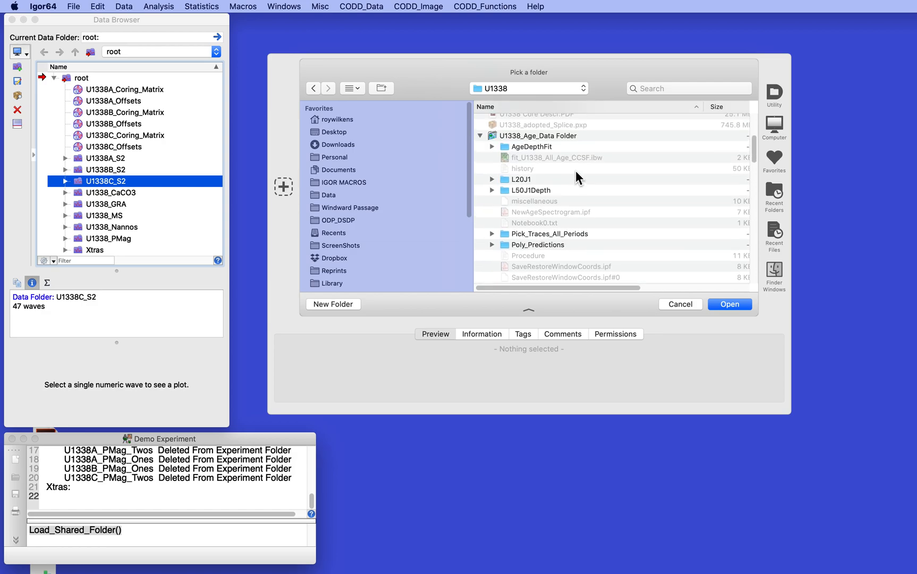
click(480, 140)
scroll(633, 171, down, 1)
scroll(633, 171, down, 5)
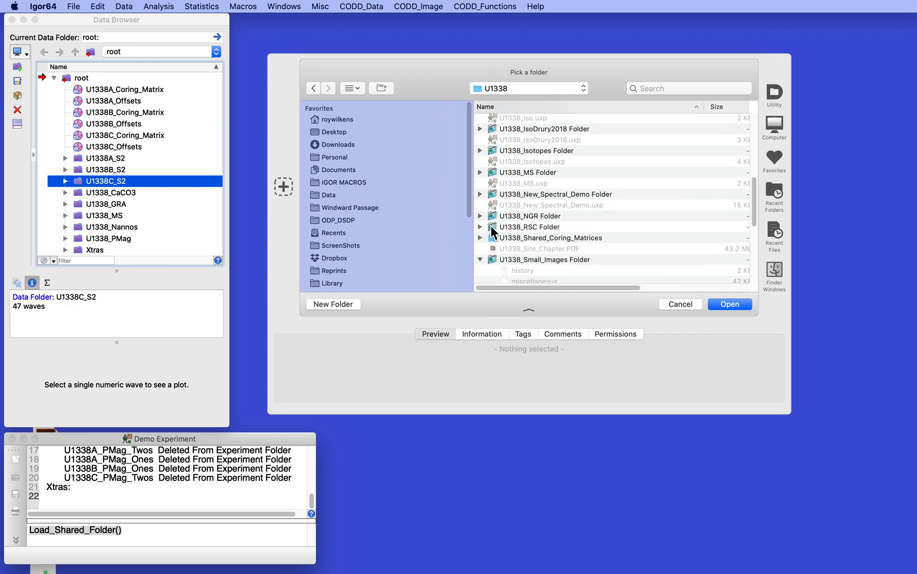
double_click(492, 227)
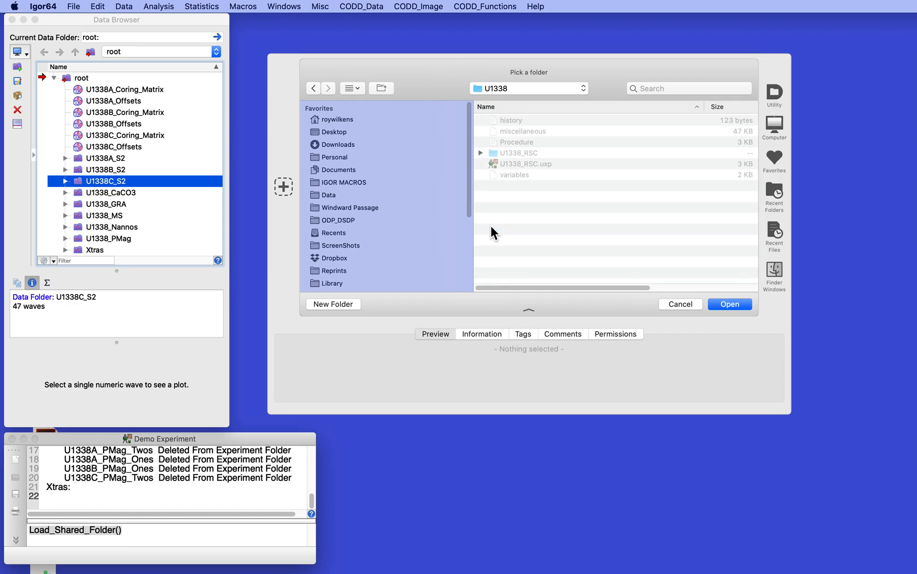
click(491, 153)
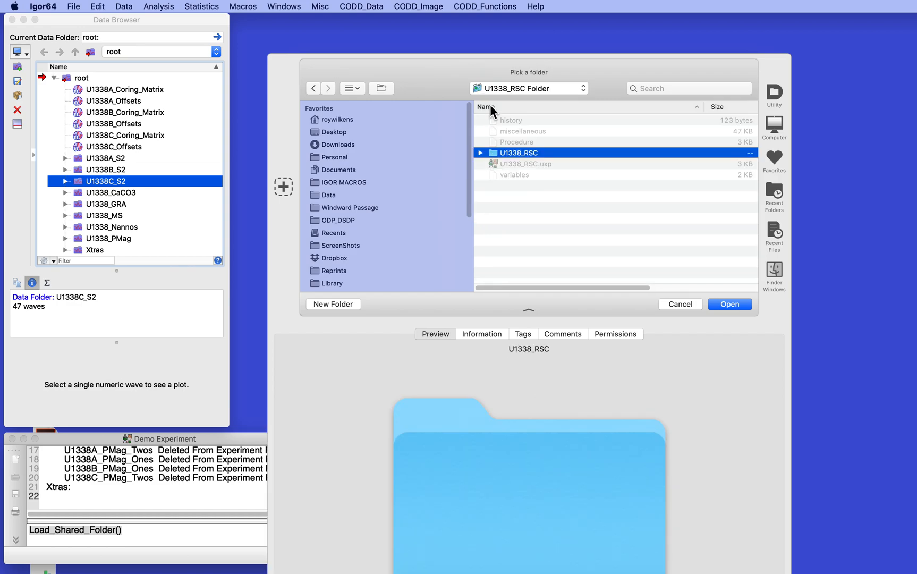
click(729, 304)
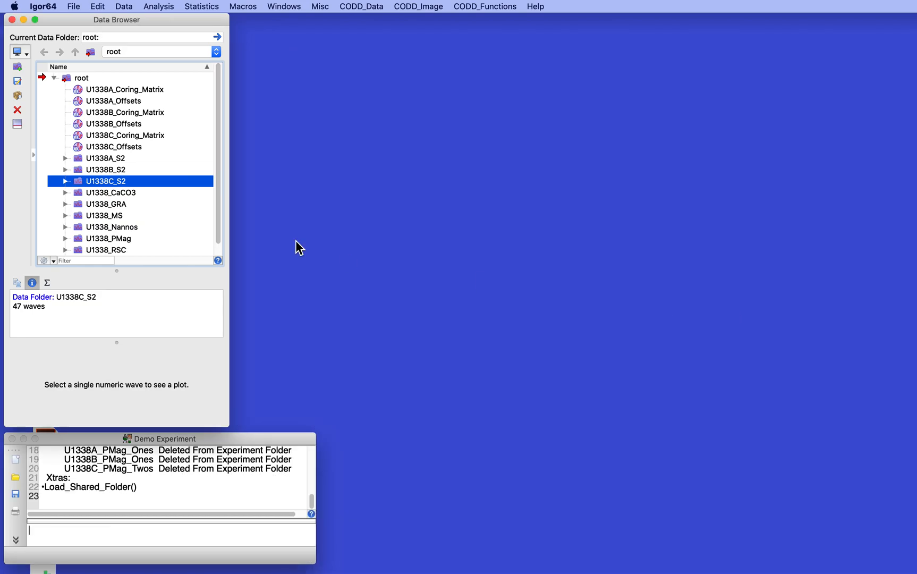
Expand the U1338_RSC data folder in the Data Browser and look through its waves.
scroll(160, 187, down, 1)
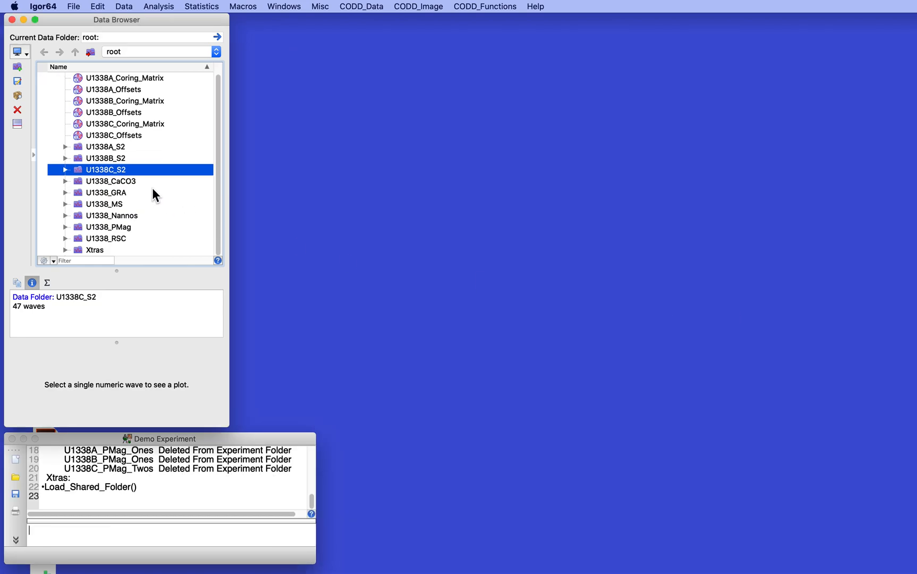
click(65, 239)
scroll(147, 154, down, 5)
scroll(145, 152, down, 10)
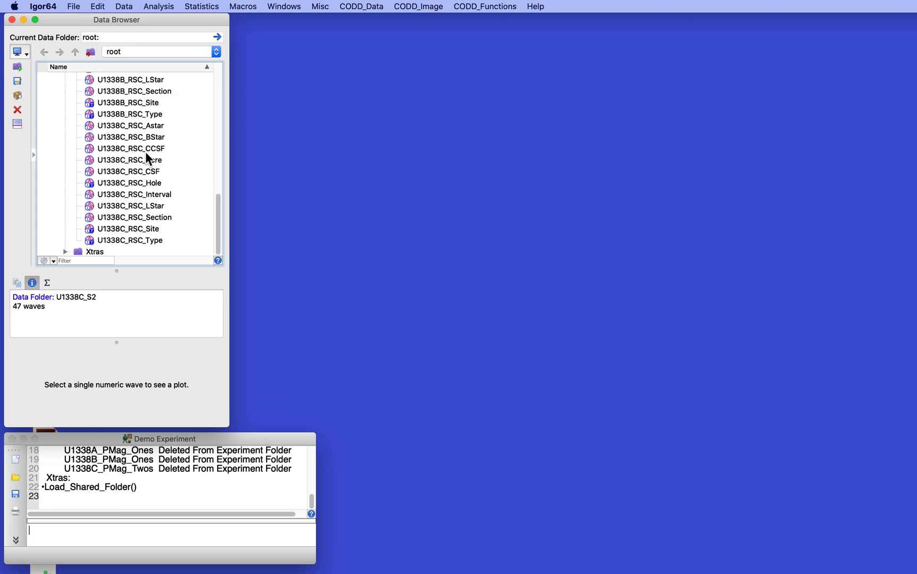
scroll(145, 154, up, 11)
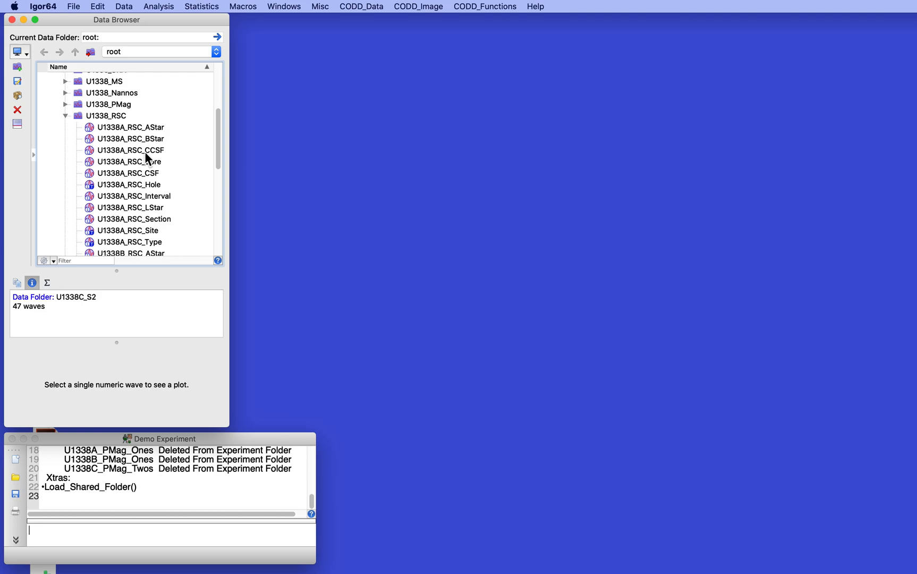
Examine the symbolic path and source file details of the U1338A_RSC_AStar wave, and collapse the U1338_RSC data folder.
click(88, 128)
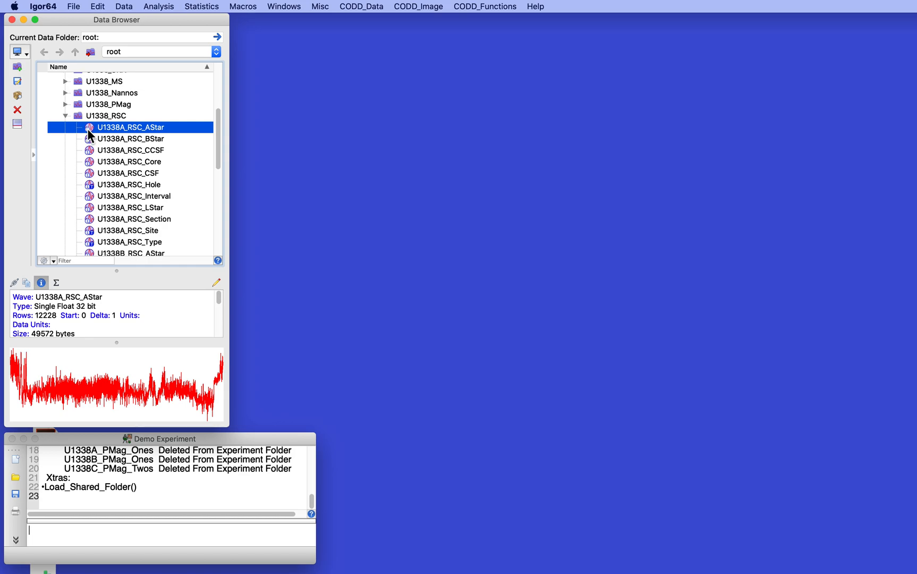
scroll(121, 319, down, 4)
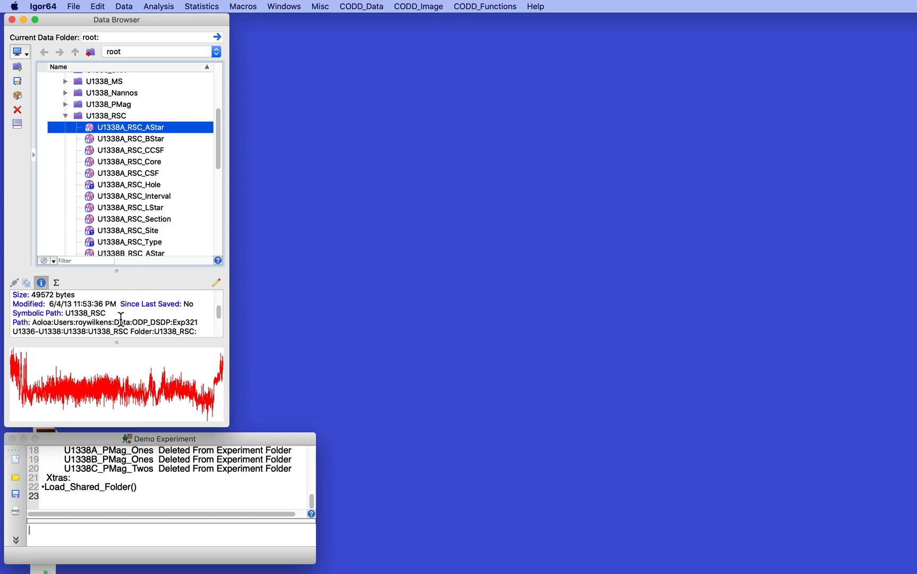
scroll(121, 319, down, 2)
scroll(121, 318, up, 1)
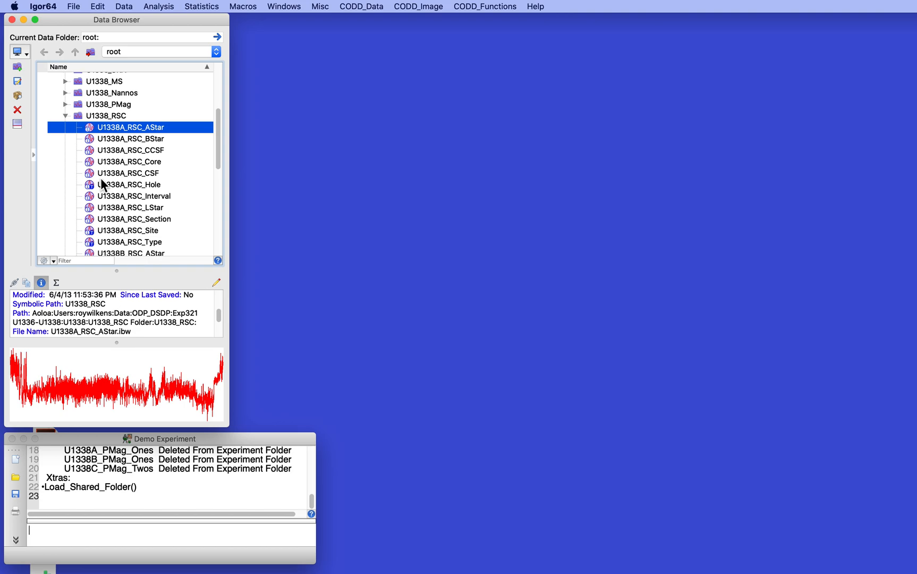
click(65, 115)
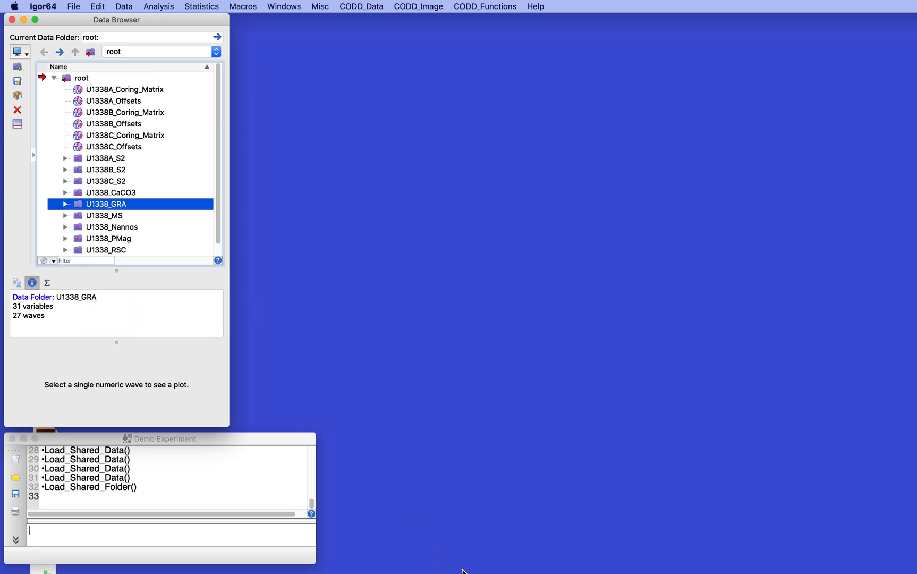
Switch to Finder, examine the contents of U1338_RSC inside the Demo Experiment Folder, and put the folder away again.
drag(531, 573, 469, 187)
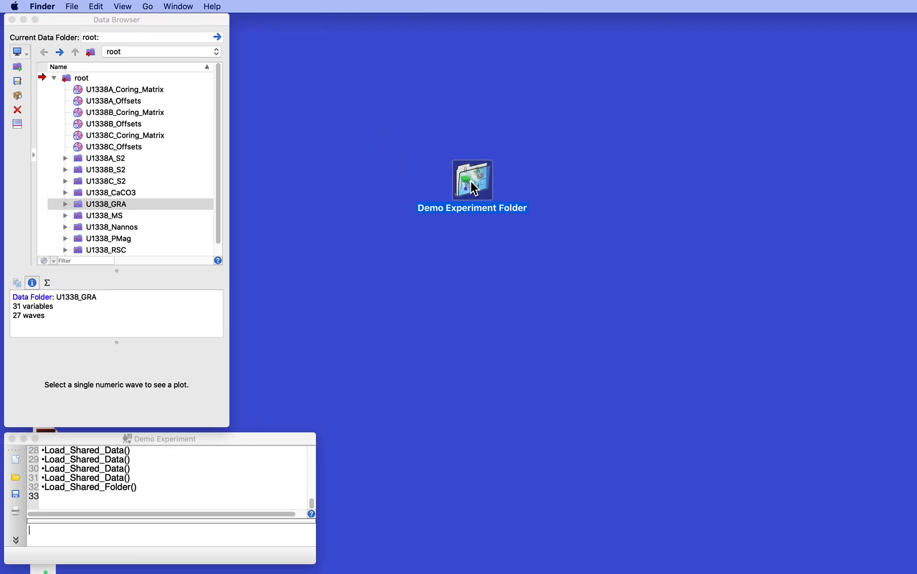
double_click(473, 183)
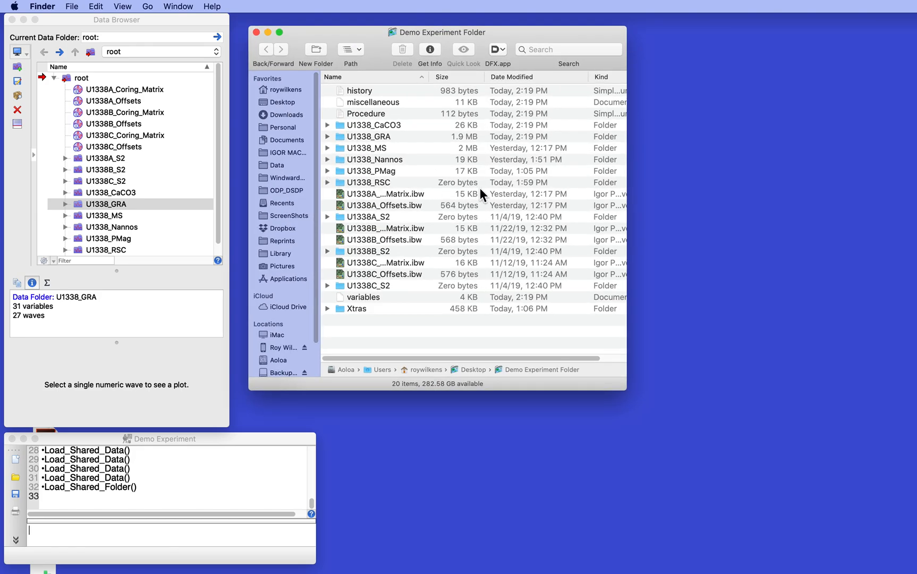
click(327, 182)
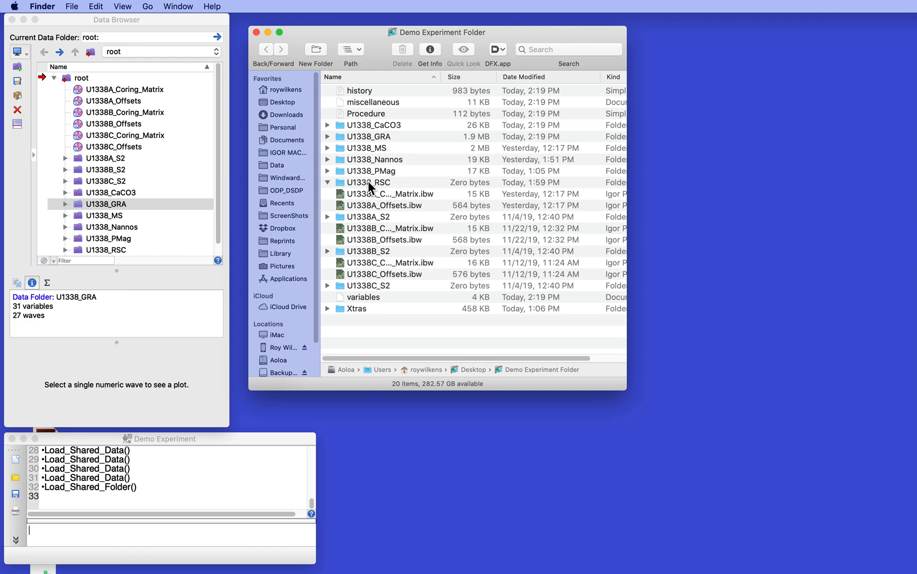
click(327, 182)
click(256, 32)
drag(461, 177, 690, 573)
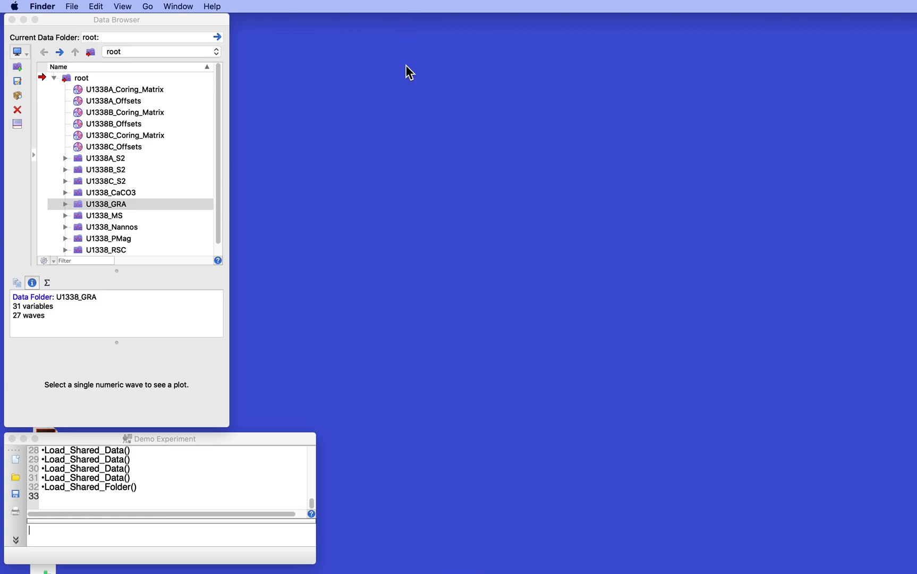
Return to Igor and run Load_Shared_Data in share mode, loading U1338_RSC from U1338_RSC Folder into a new data folder called NewFolder.
click(191, 111)
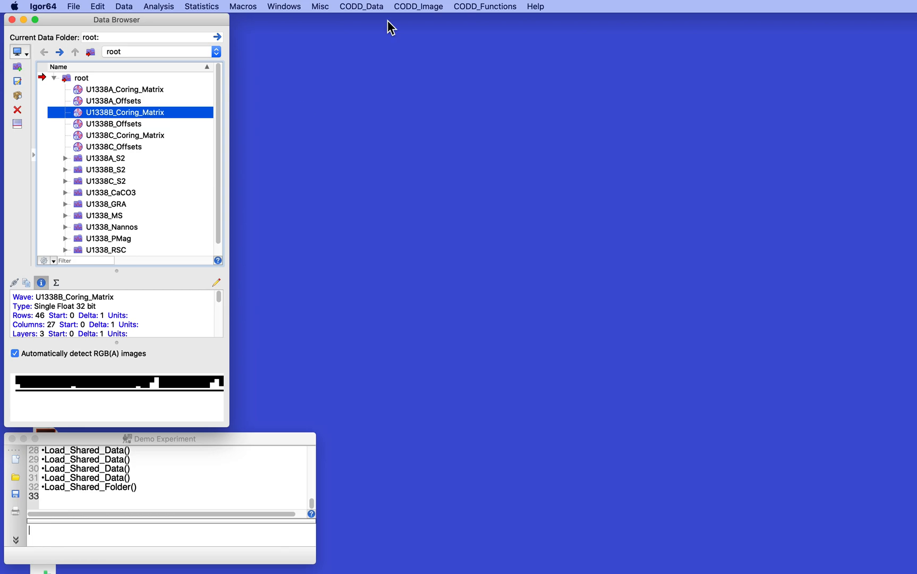
click(363, 5)
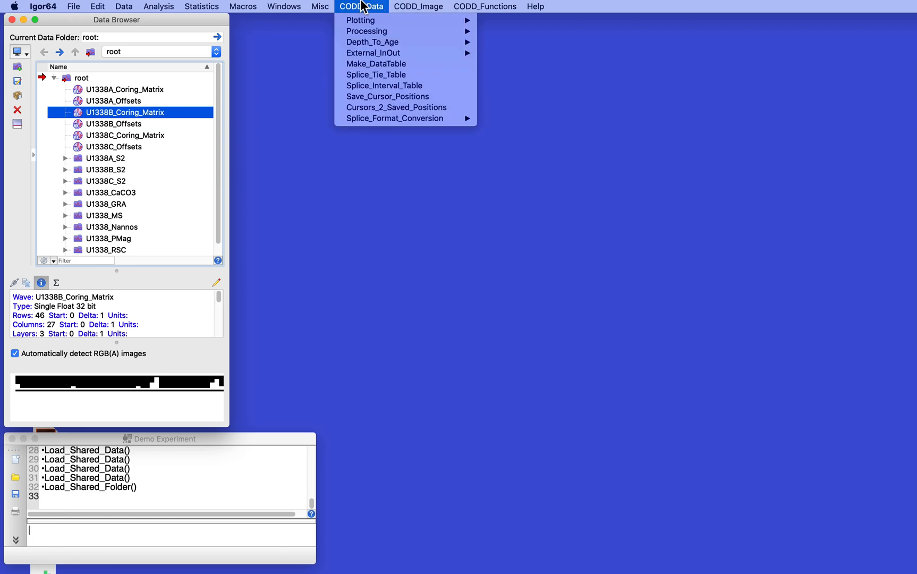
mouse_move(371, 54)
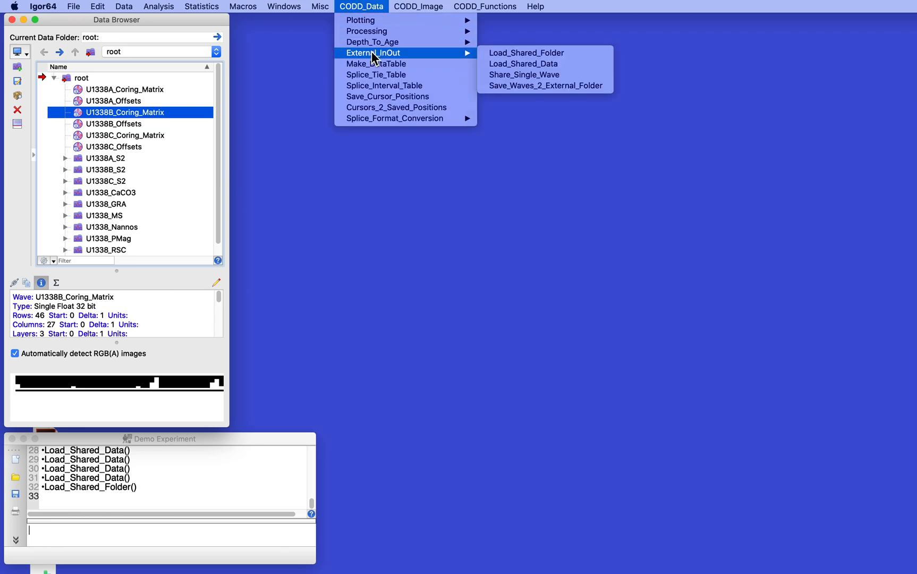
click(552, 64)
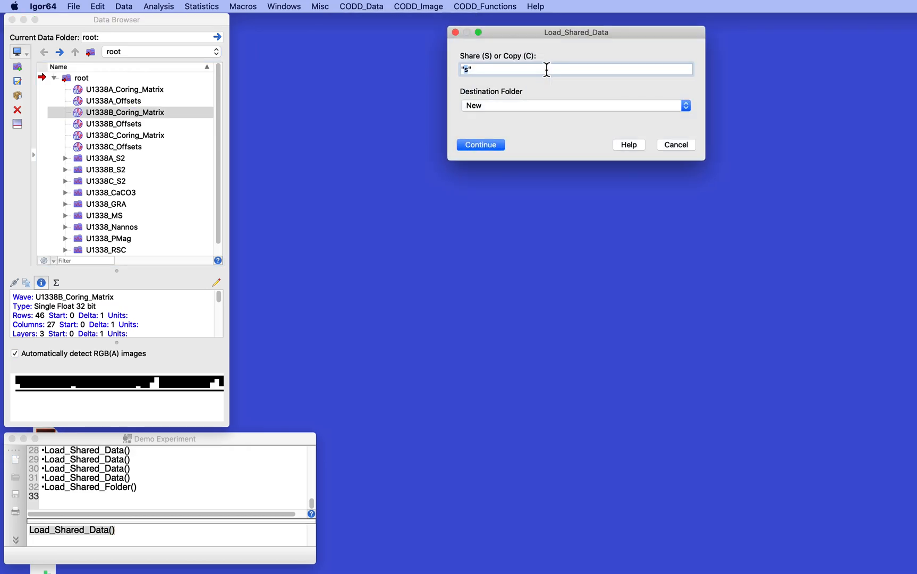
click(524, 105)
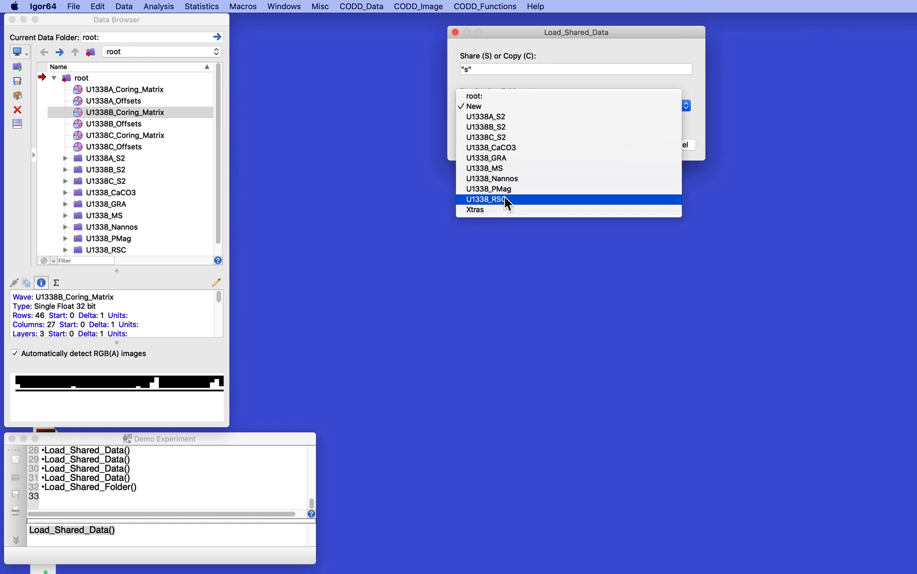
click(481, 105)
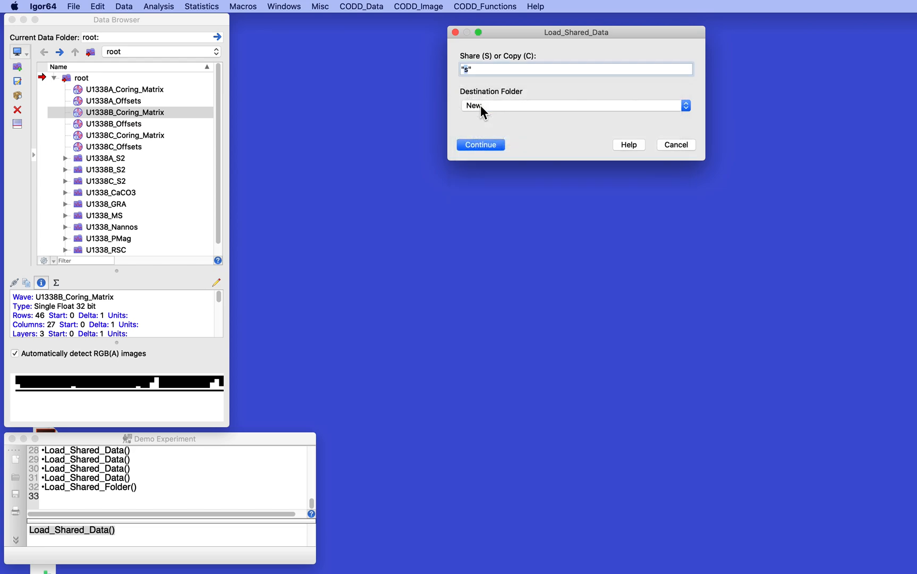
click(480, 145)
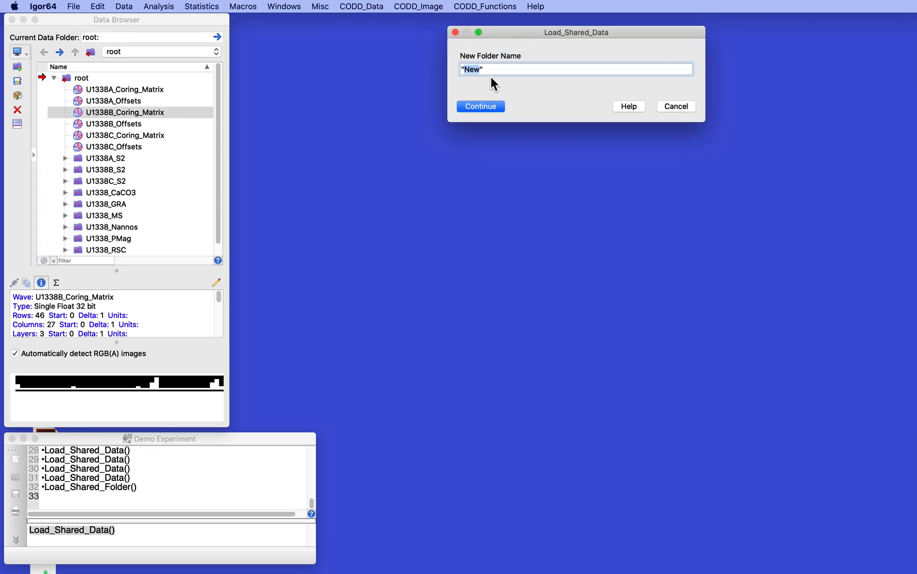
text(NewFolder)
click(479, 107)
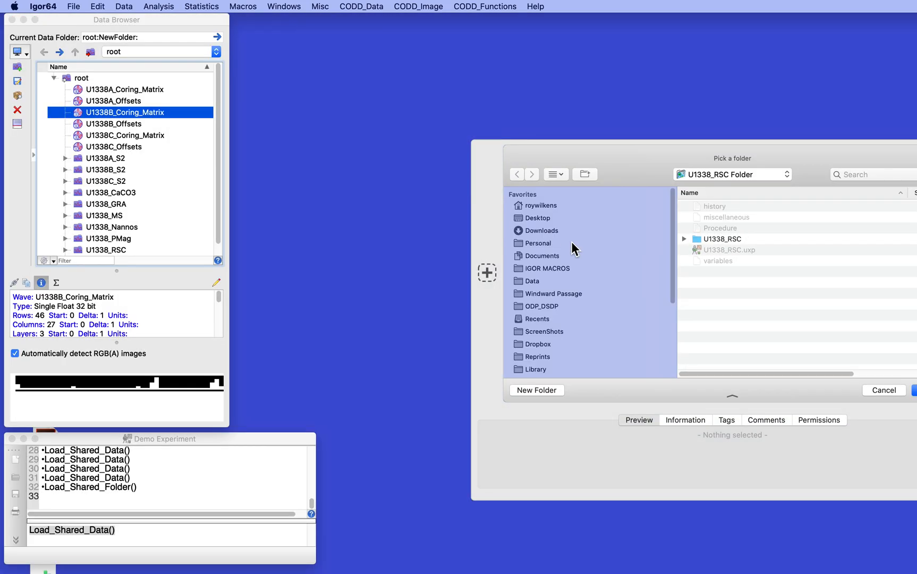
click(720, 238)
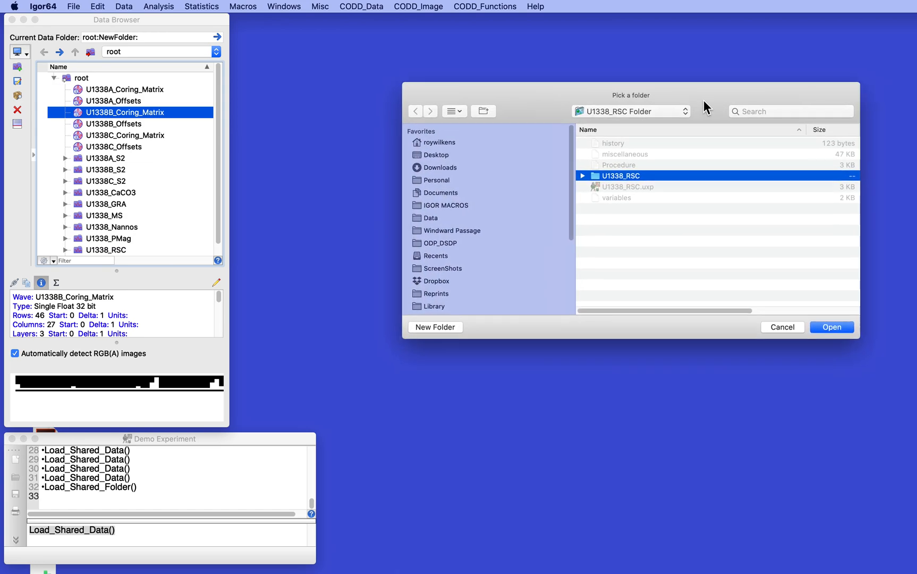
click(820, 317)
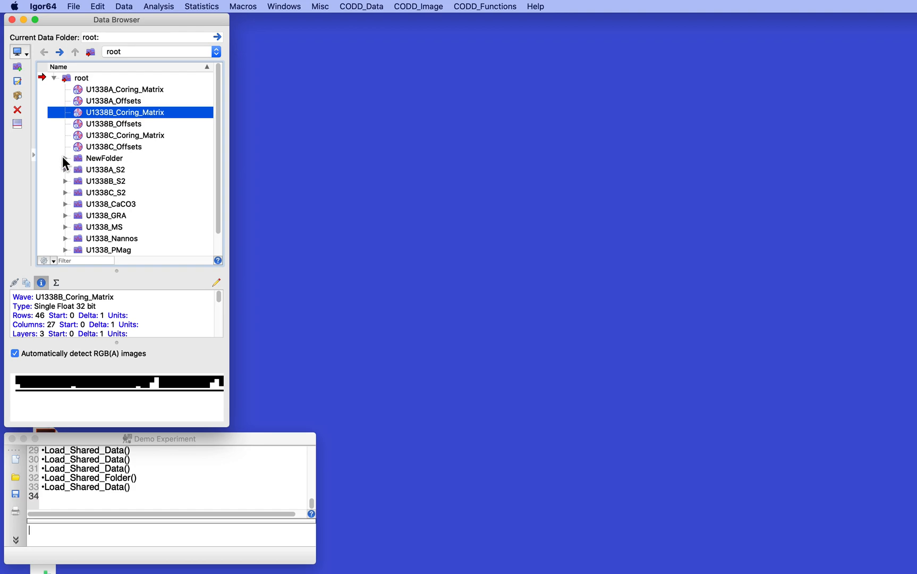
Expand NewFolder and examine the symbolic path and source file details of its U1338A_RSC_AStar wave.
click(63, 157)
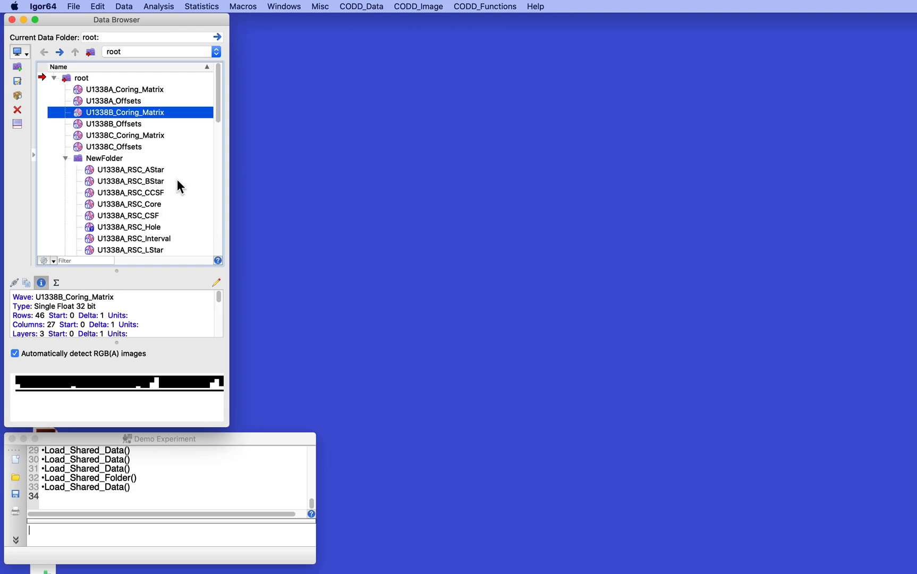
click(126, 170)
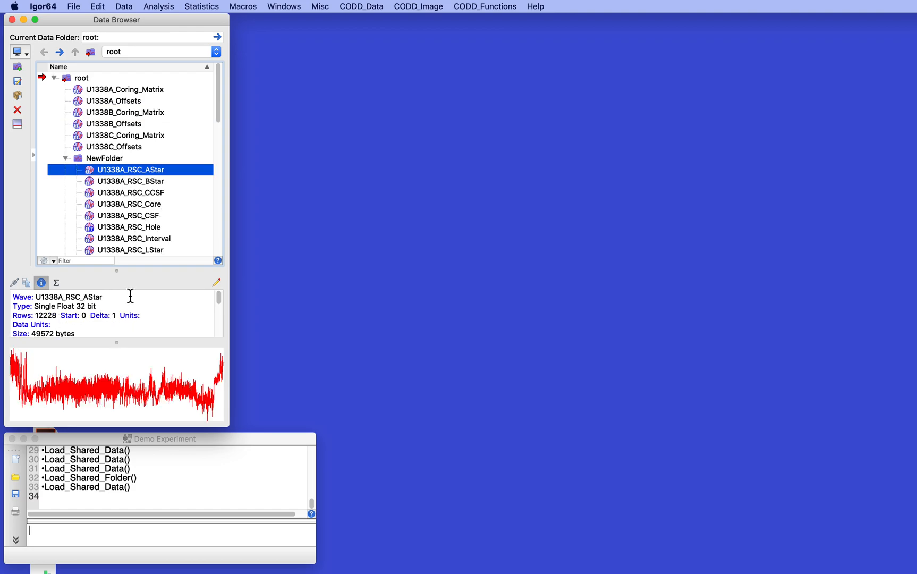
scroll(147, 315, down, 3)
scroll(147, 315, down, 1)
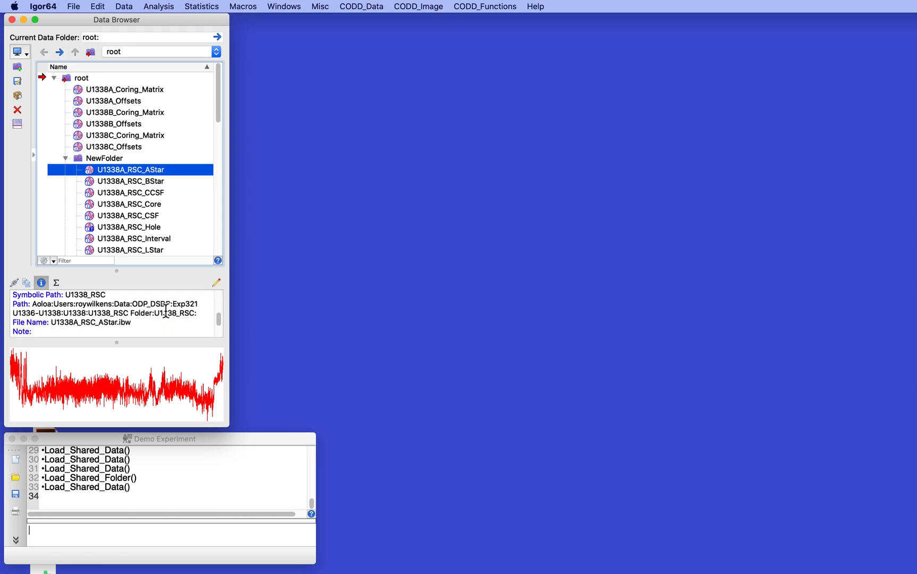
Delete the NewFolder data folder from root.
click(76, 158)
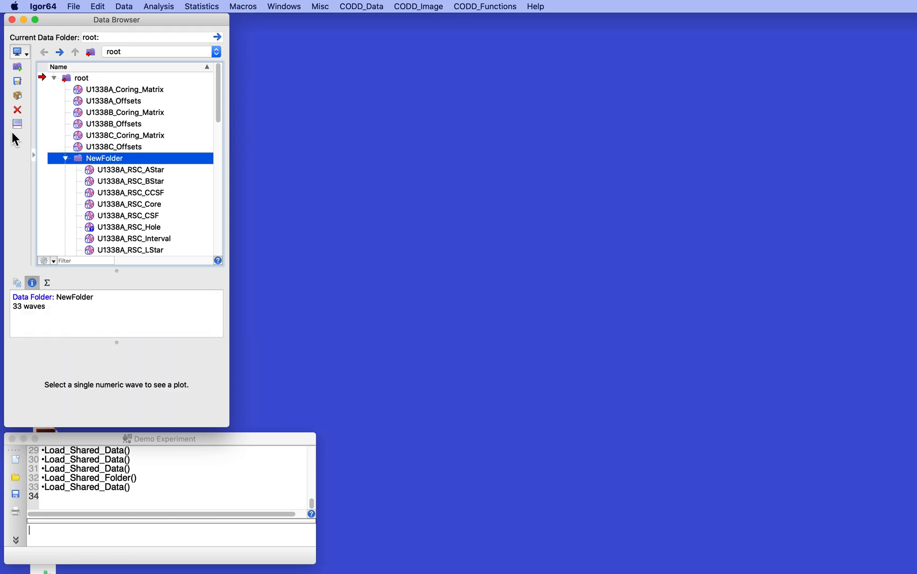
click(17, 110)
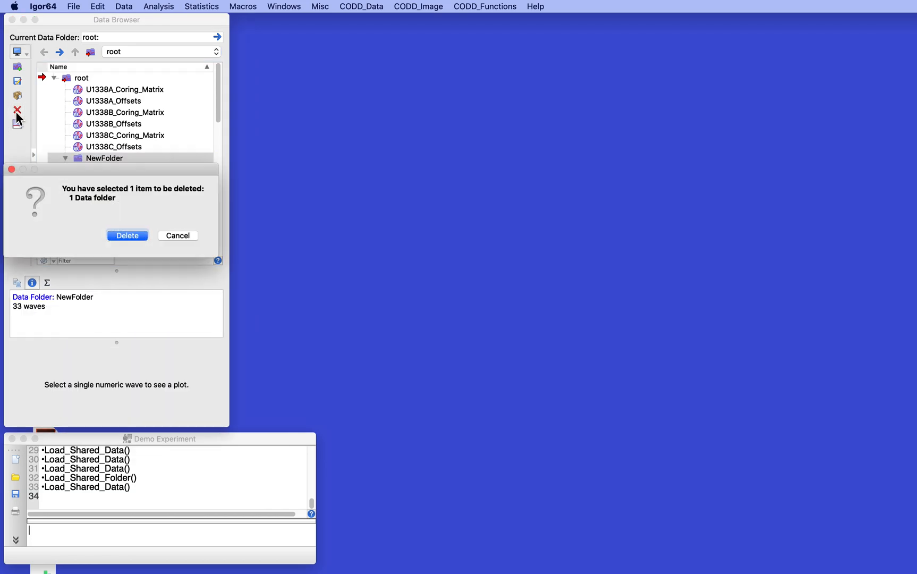
click(128, 235)
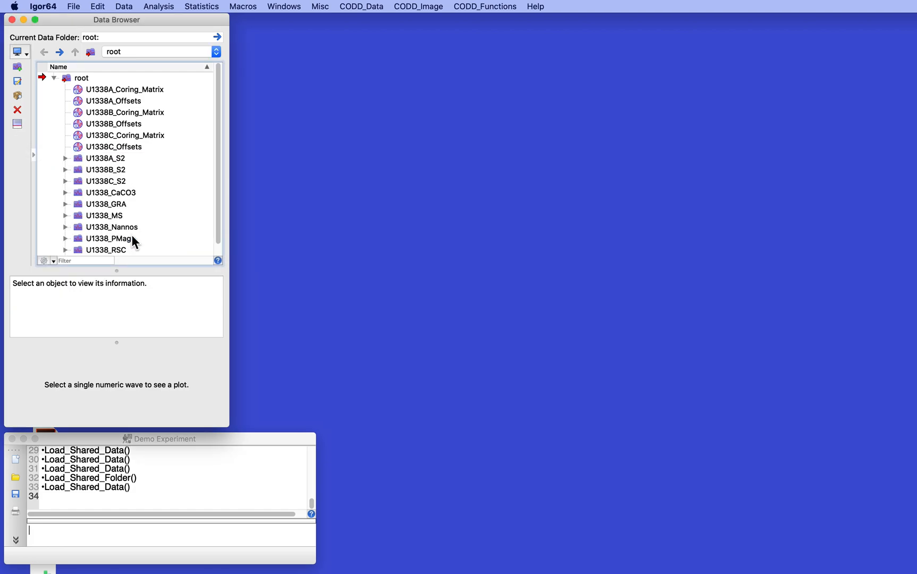
Run Share_Single_Wave and load U1338A_RSC_Core.ibw from the U1338_RSC folder as a shared wave in root.
click(361, 6)
mouse_move(369, 55)
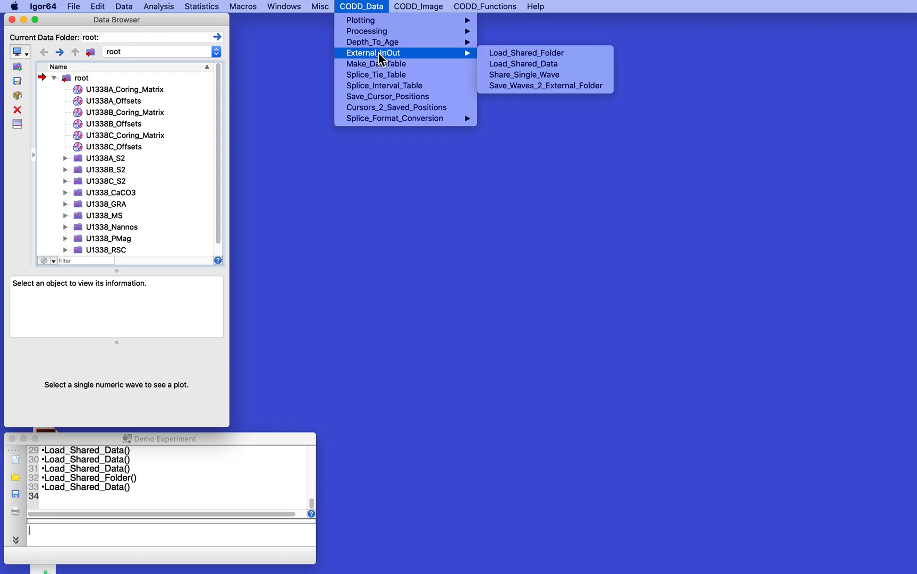
click(556, 74)
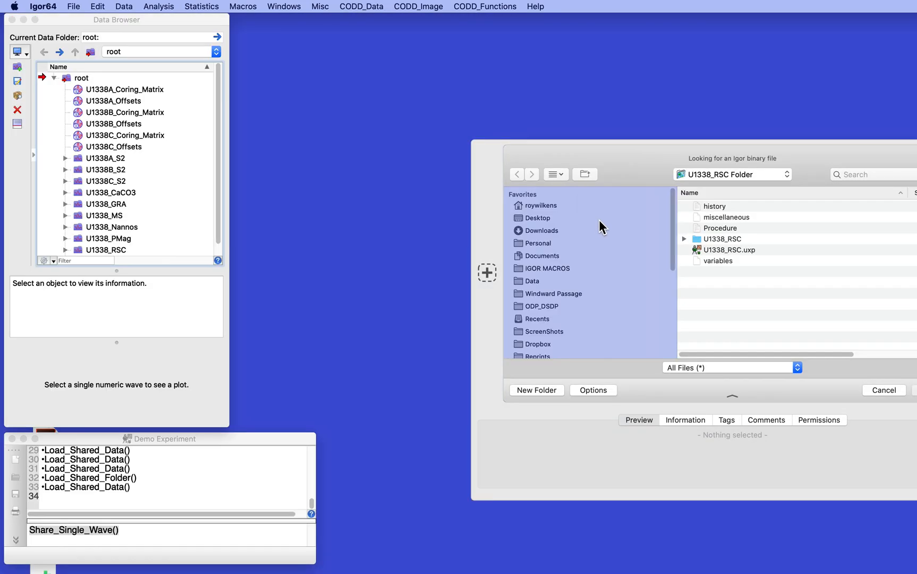
click(683, 239)
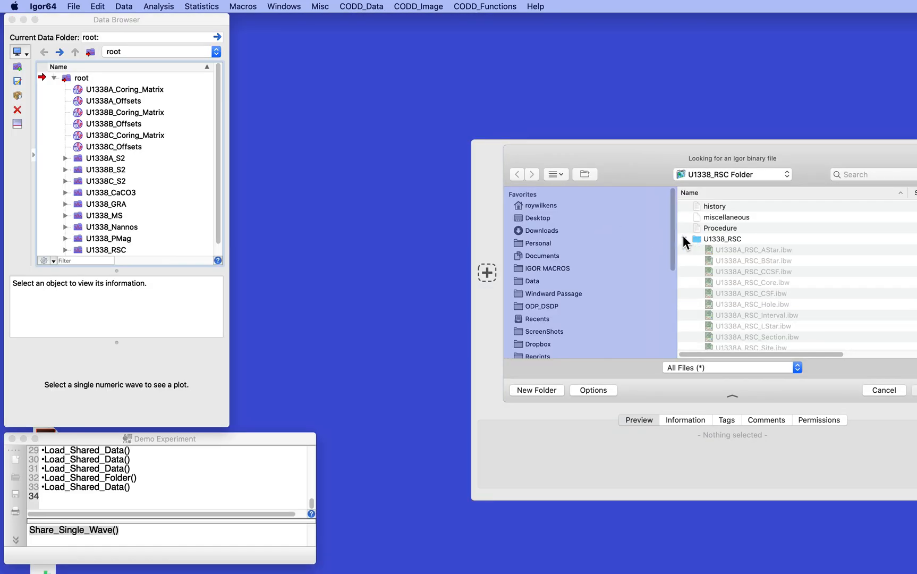
click(698, 282)
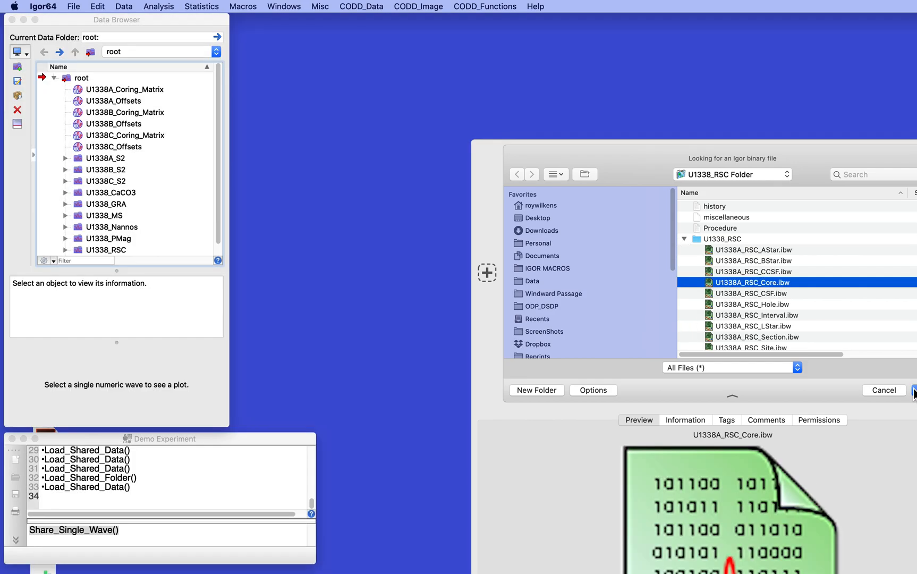
drag(805, 159, 594, 47)
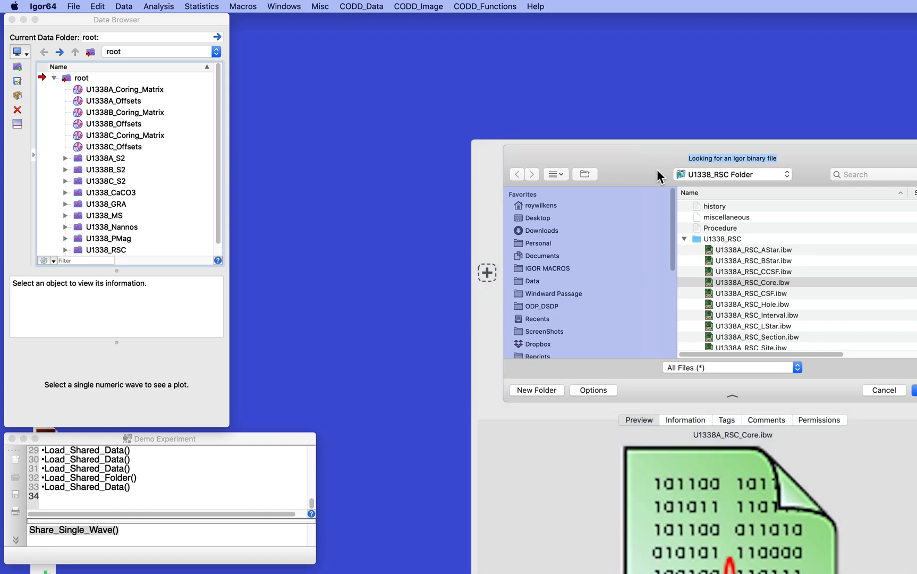
drag(657, 169, 556, 106)
click(836, 327)
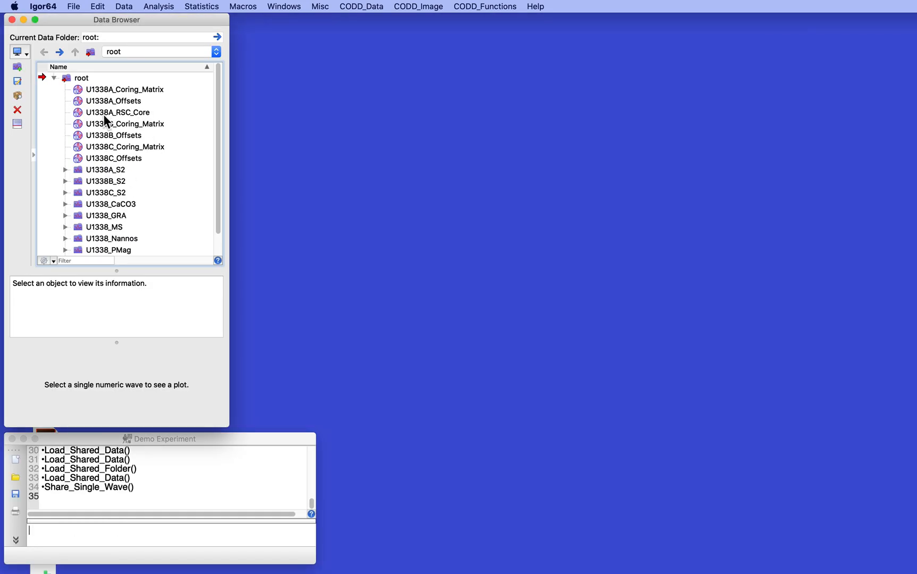
Check the symbolic path and source file details of the U1338A_RSC_Core wave in root, and delete that wave.
click(79, 113)
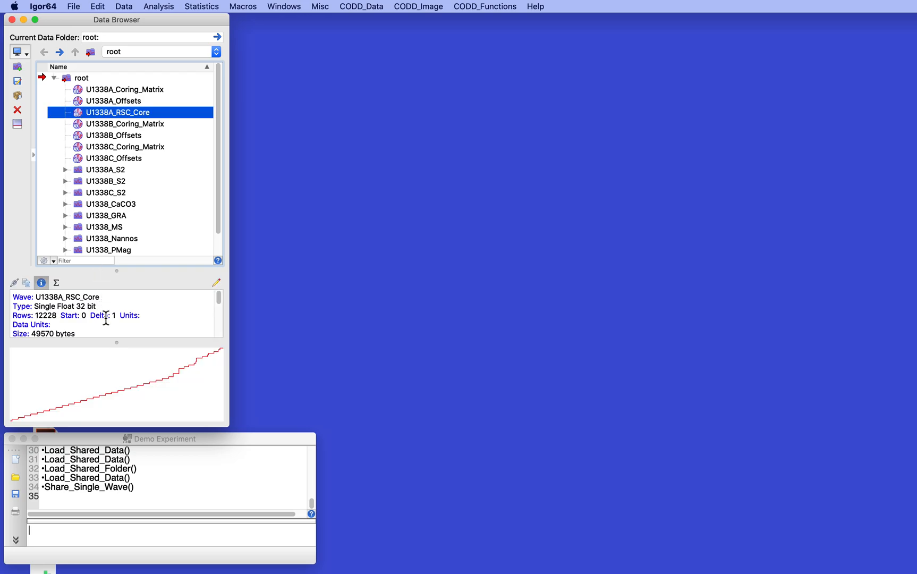
scroll(106, 317, down, 3)
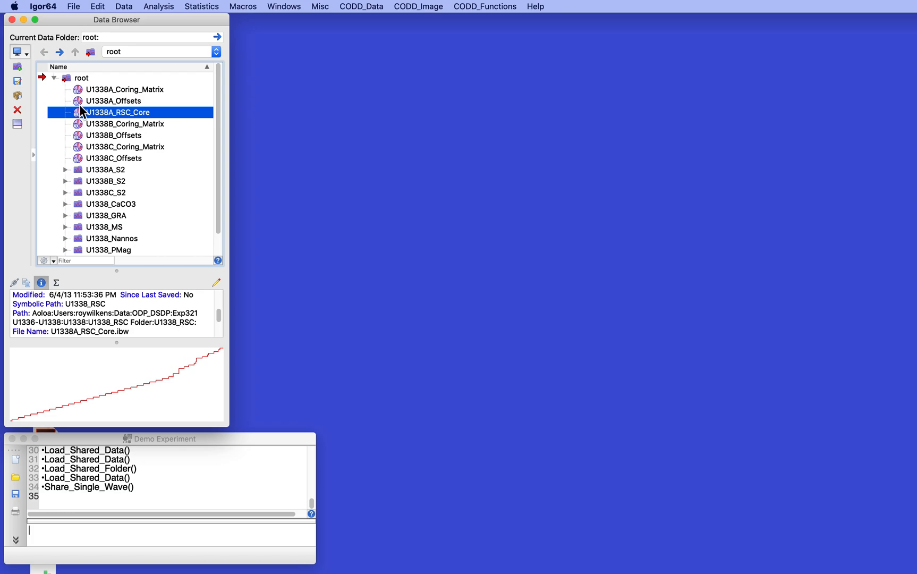
click(17, 111)
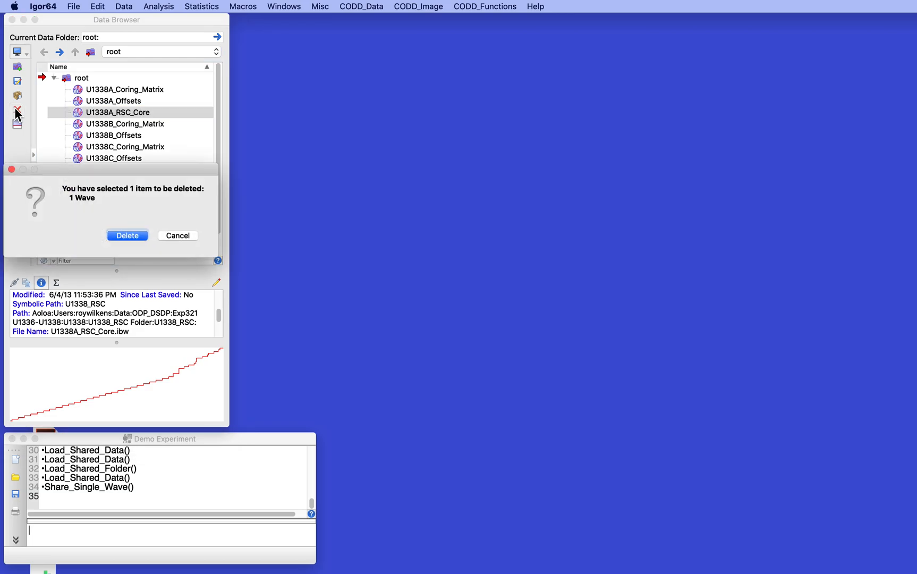
click(120, 233)
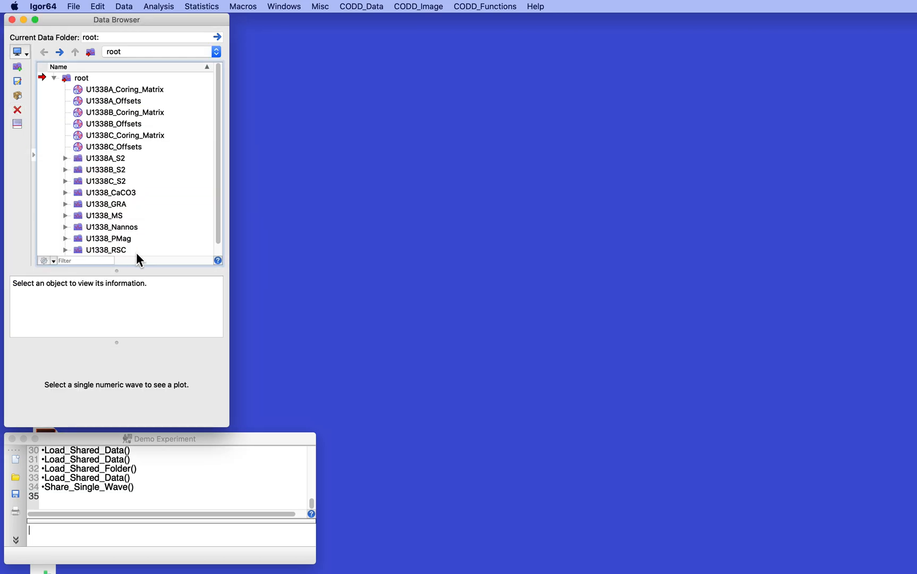
click(351, 6)
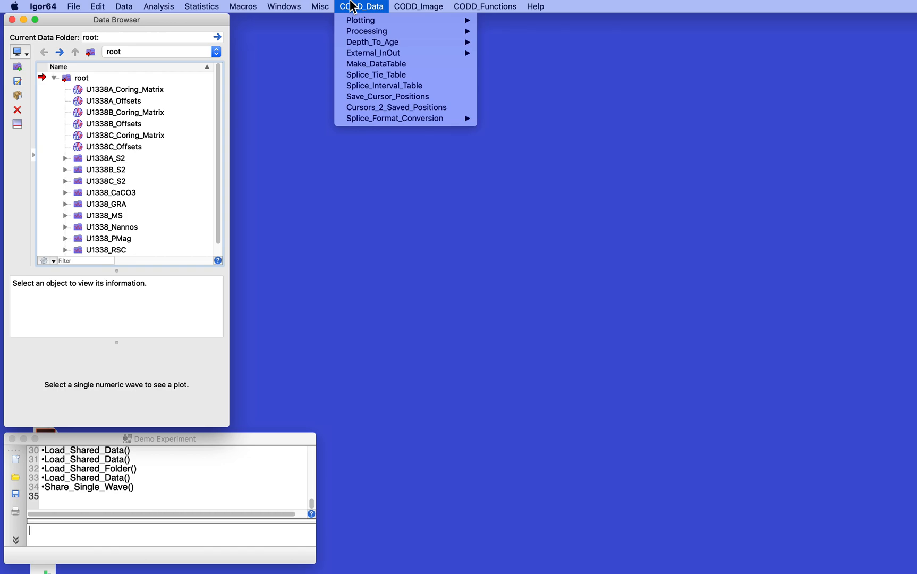
mouse_move(320, 5)
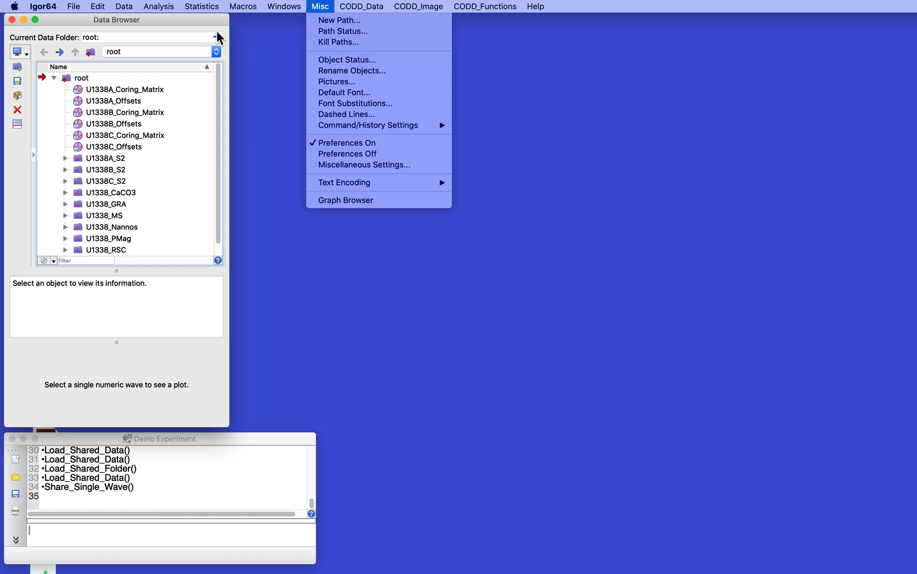
click(155, 489)
click(156, 489)
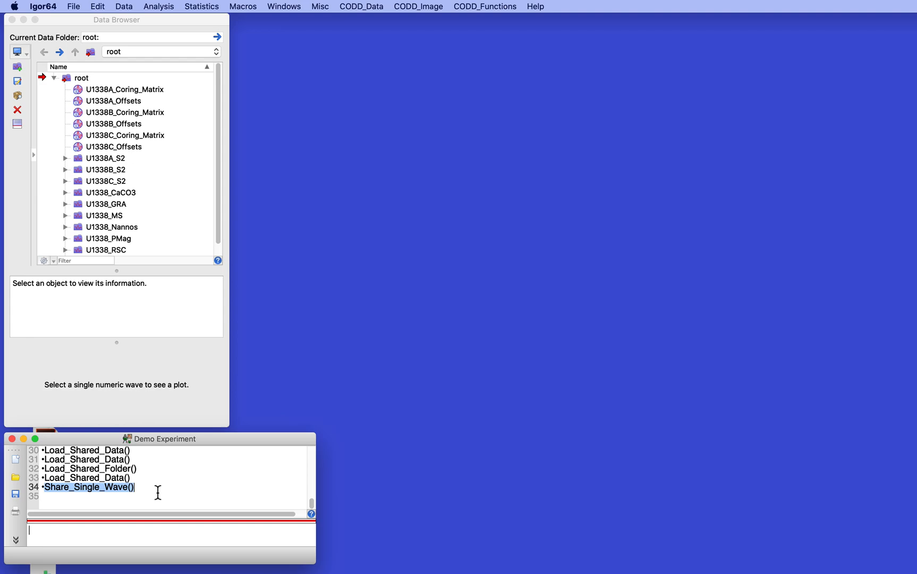
Switch to Finder, create a new folder on the desktop, and place it in the empty area beside the Igor windows.
click(545, 261)
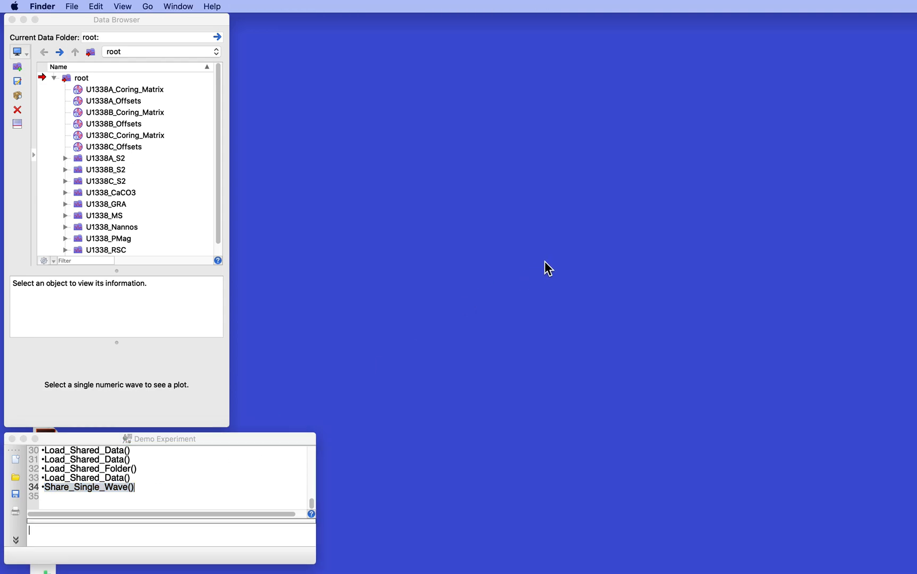
click(71, 7)
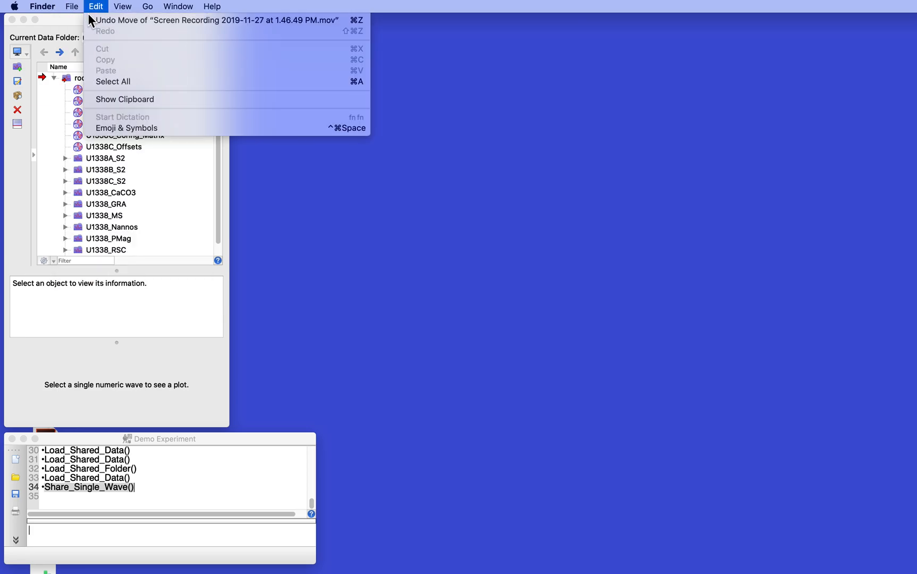
click(73, 30)
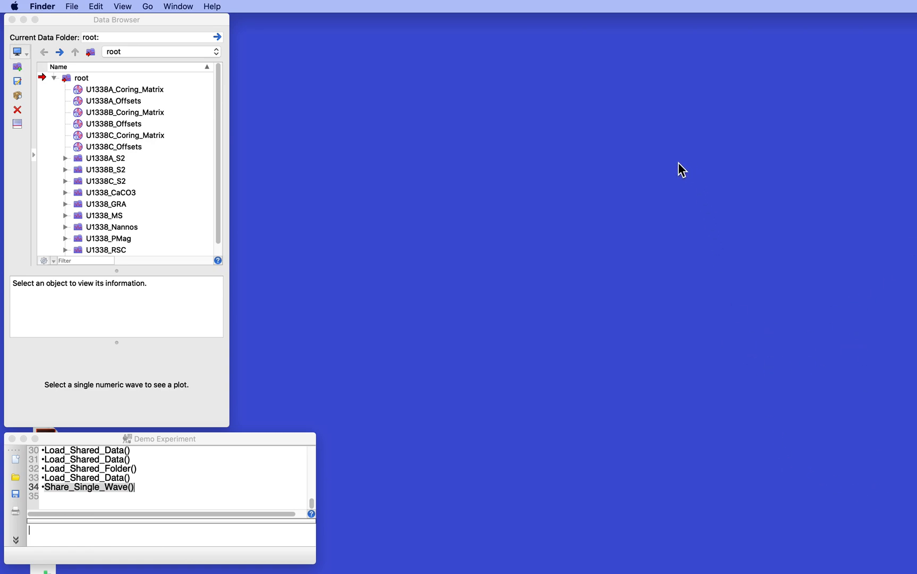
mouse_move(916, 223)
mouse_down()
mouse_move(876, 223)
mouse_move(916, 223)
mouse_up()
key(super+Tab)
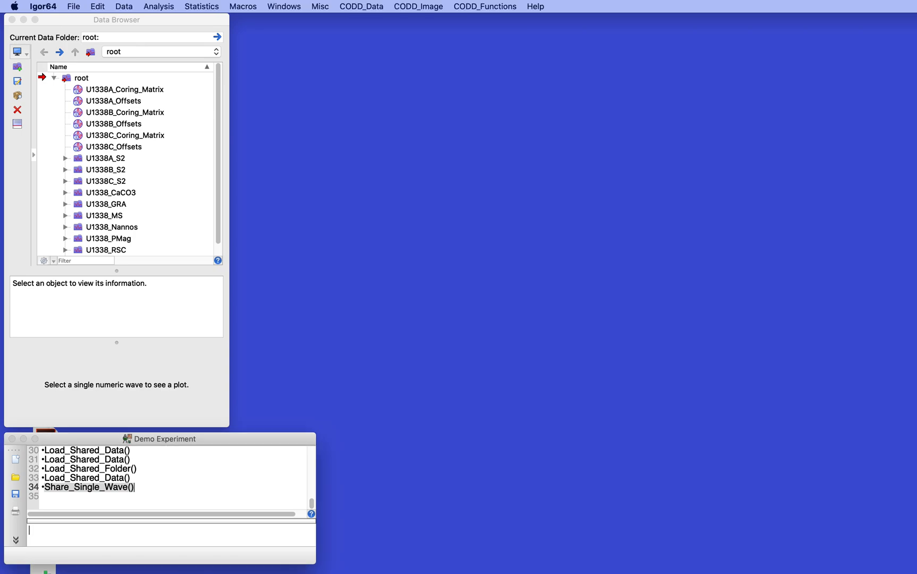
drag(916, 538, 528, 242)
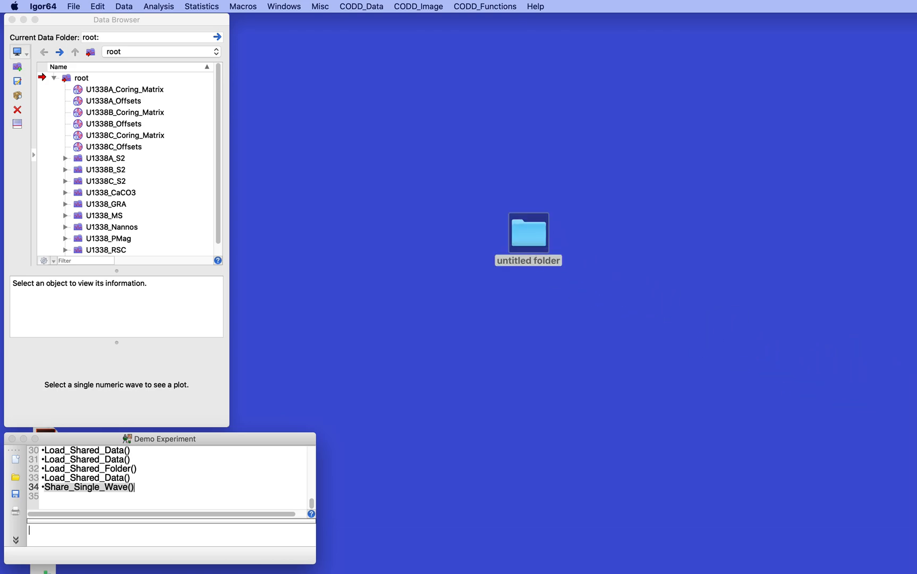
Rename the untitled desktop folder as newfolder.
click(520, 261)
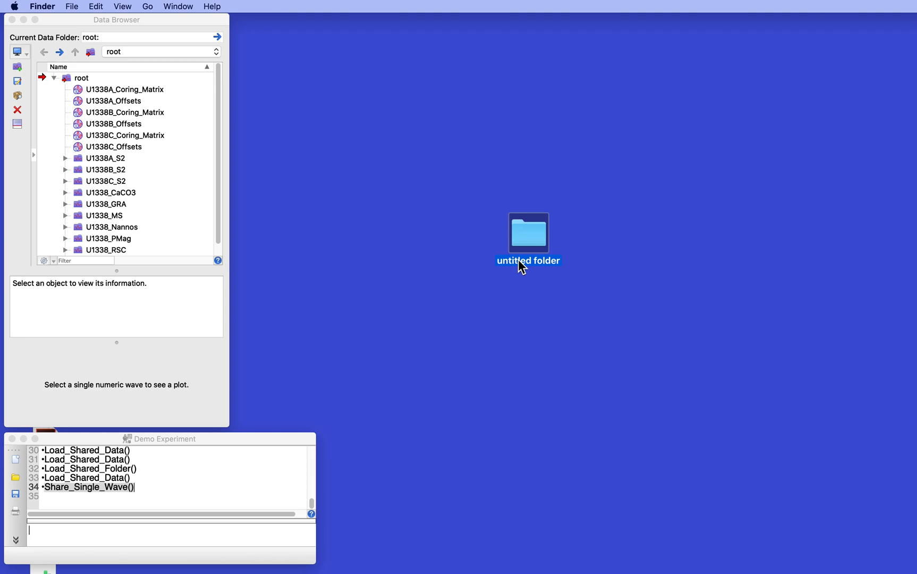
click(520, 262)
text(newf)
text(der)
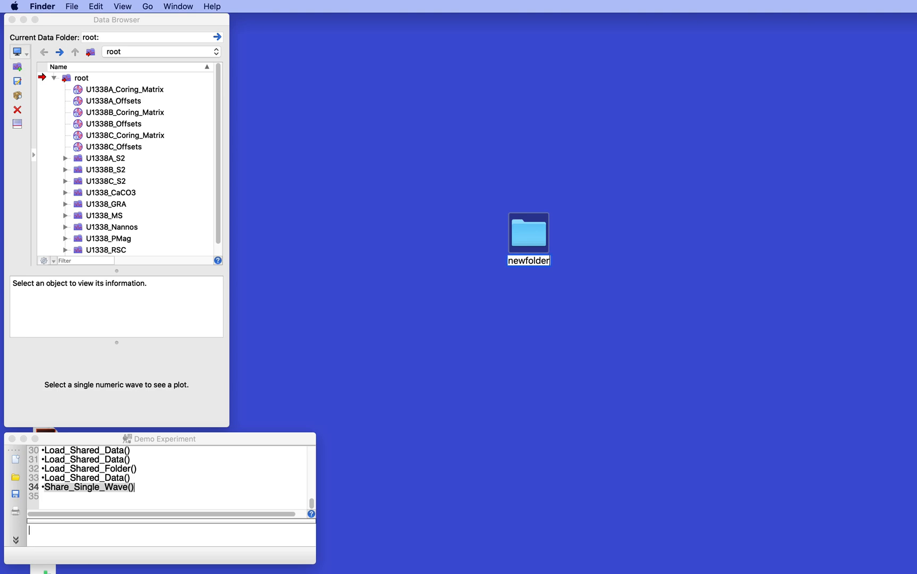
click(511, 413)
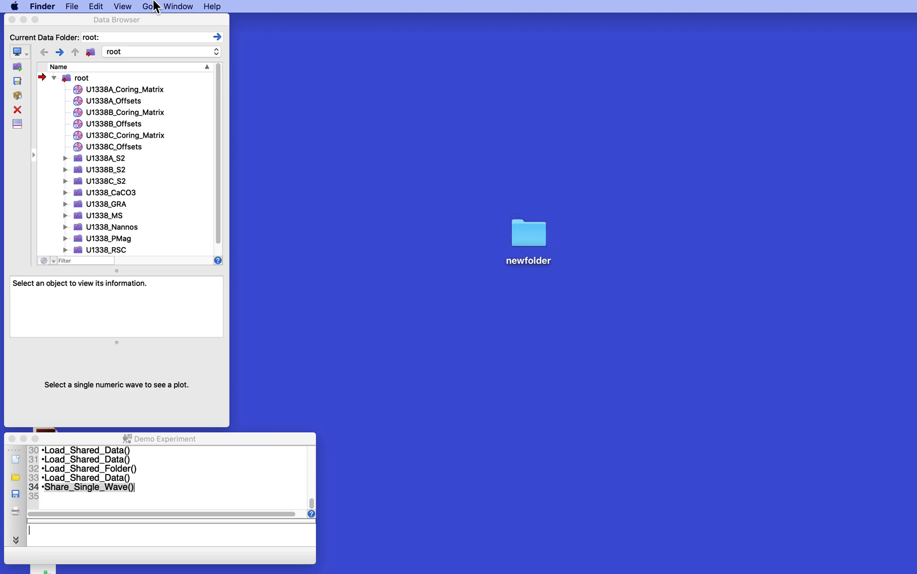
Switch to Igor and run Save_Waves_2_External_Folder with U1338_MS as the folder holding the data to save.
click(170, 38)
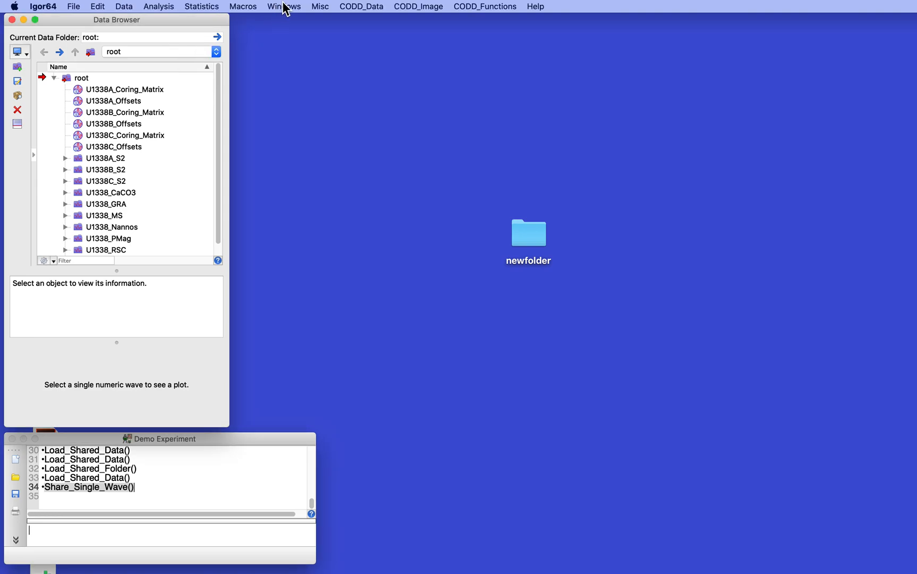
click(351, 5)
mouse_move(354, 55)
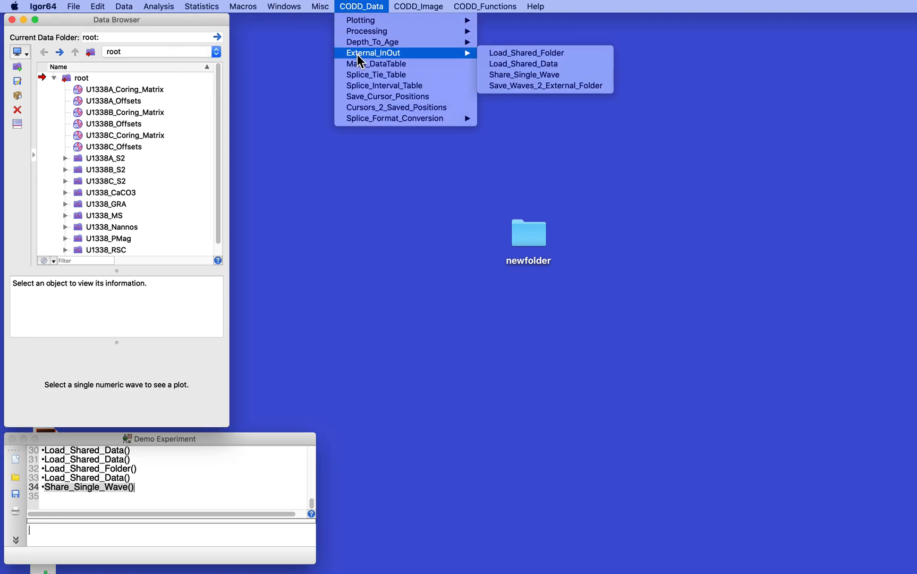
click(565, 89)
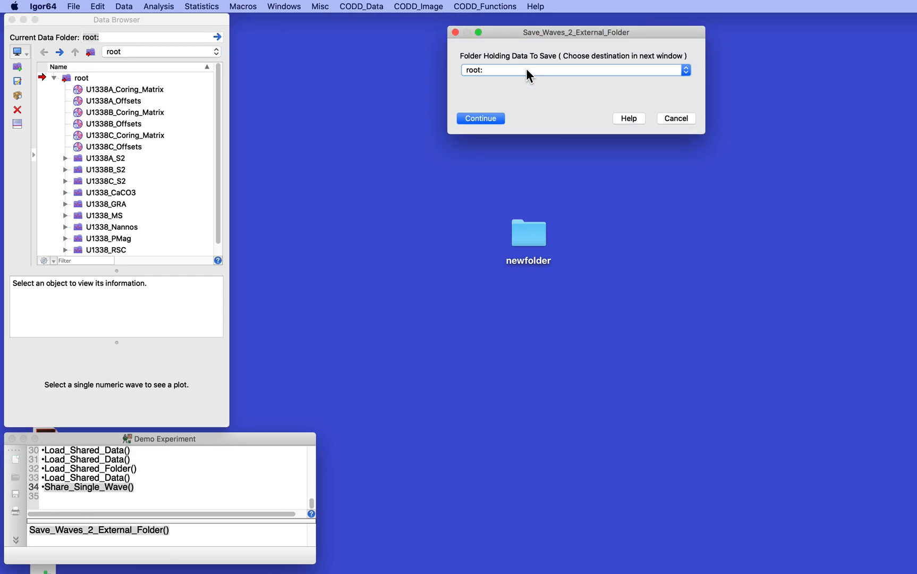
click(526, 70)
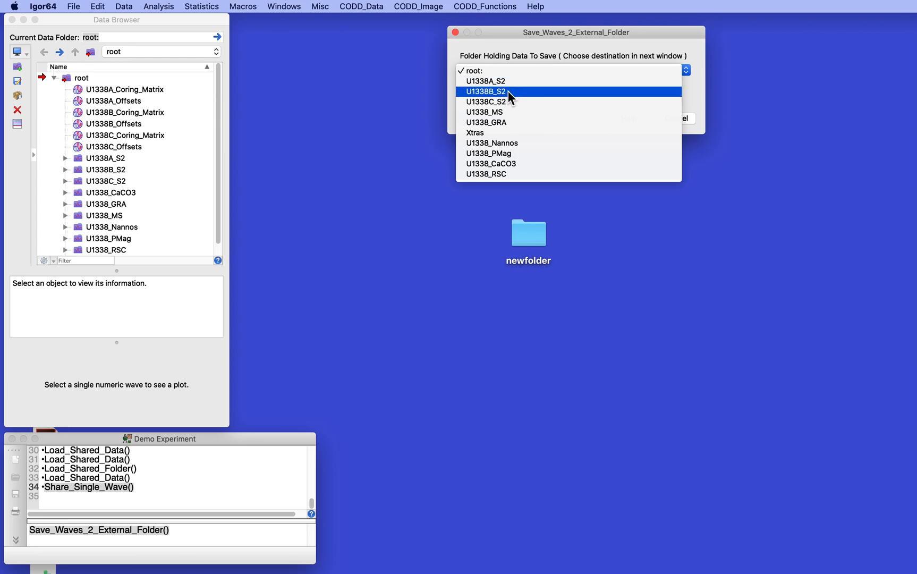
click(500, 113)
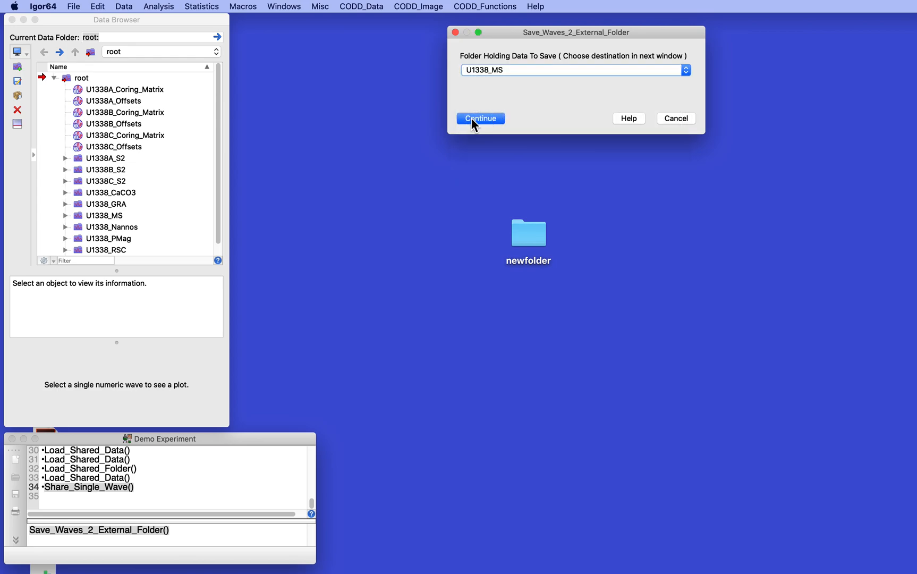
click(480, 117)
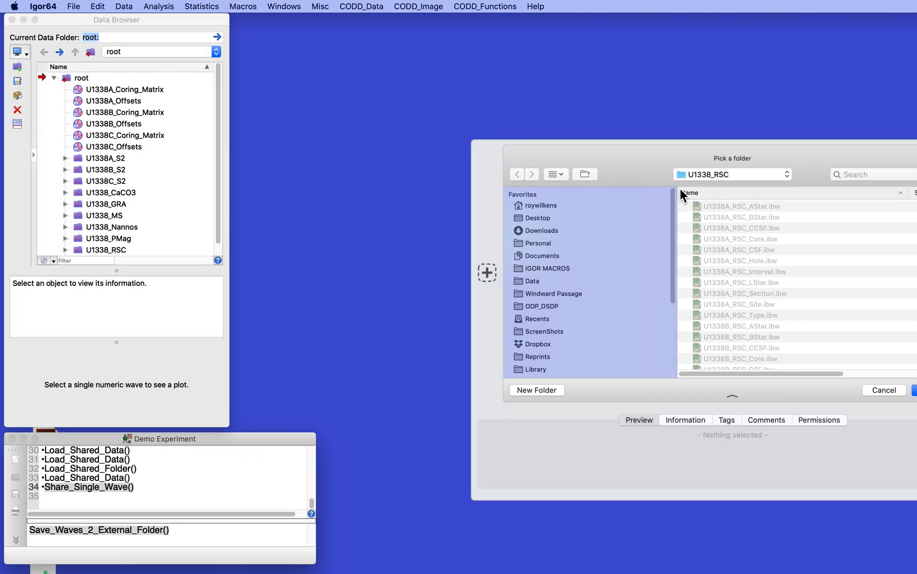
Choose newfolder on the Desktop as the destination for the saved U1338_MS waves.
drag(638, 164, 451, 87)
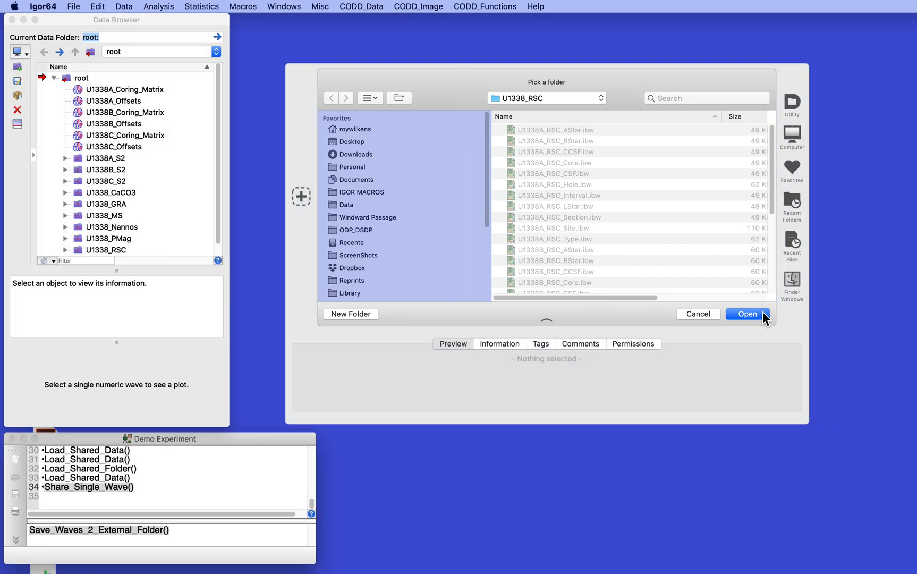
click(529, 97)
mouse_move(527, 154)
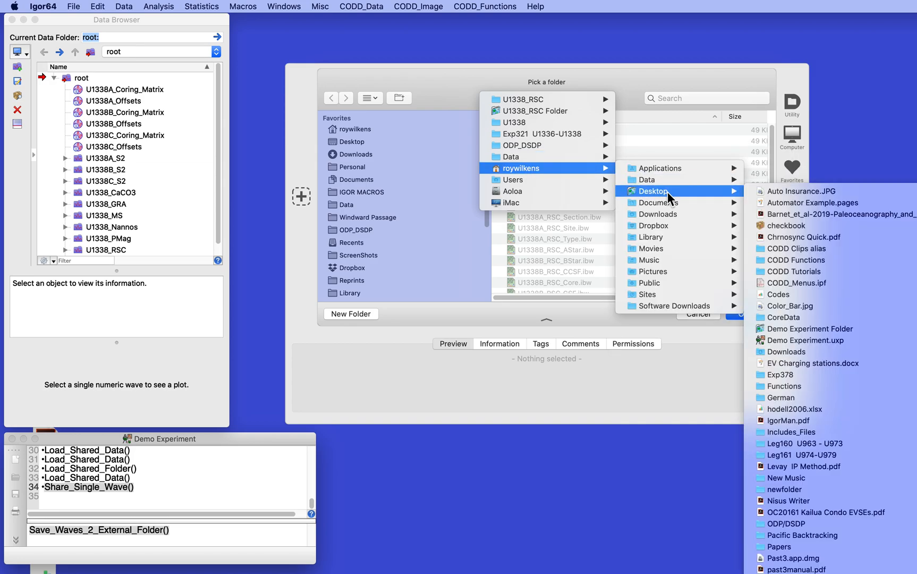
click(667, 192)
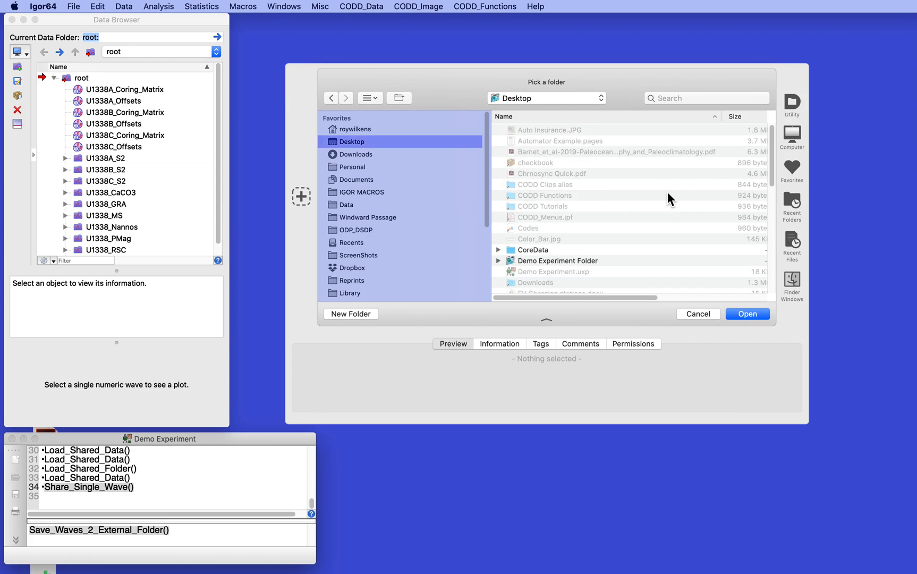
scroll(552, 192, down, 10)
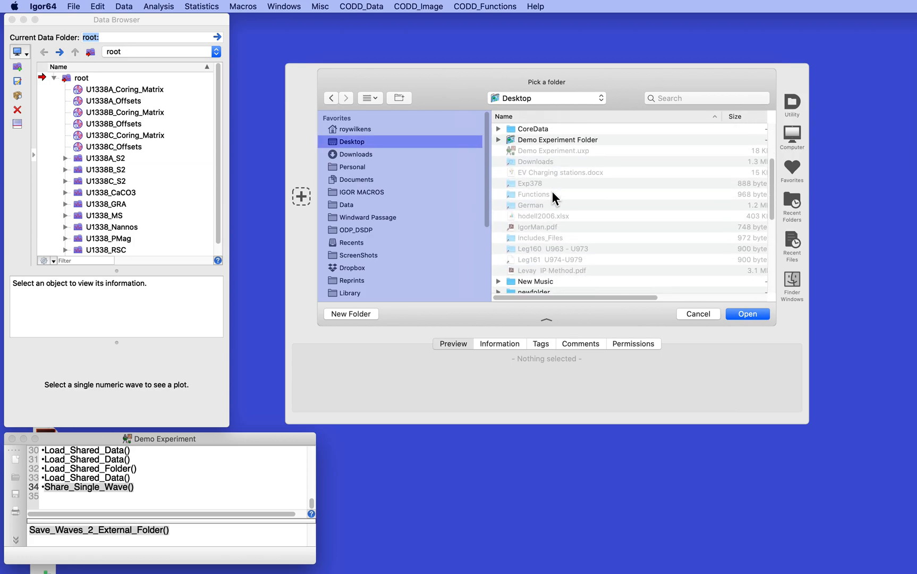
double_click(508, 236)
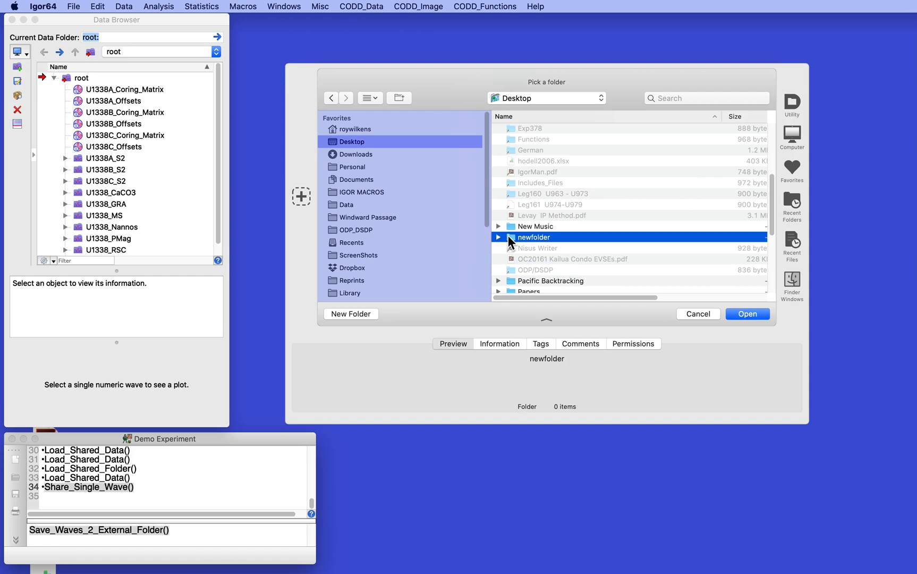
click(747, 314)
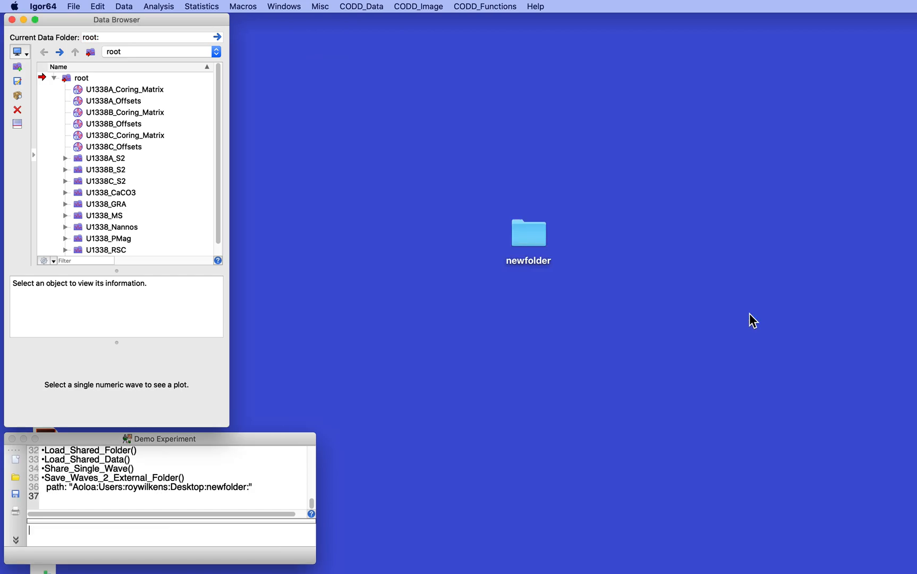
Open newfolder in Finder to check the saved U1338 MS wave files, and close its window.
click(527, 239)
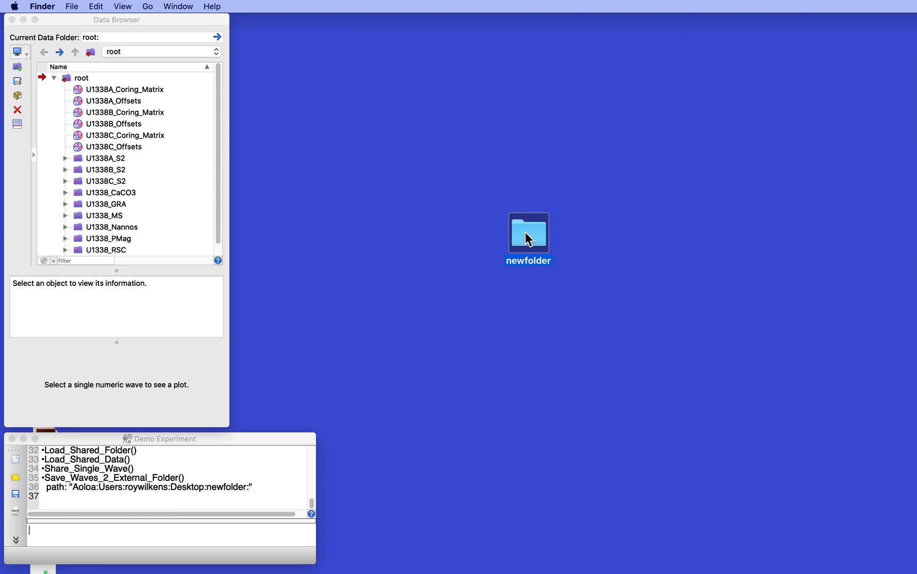
double_click(526, 233)
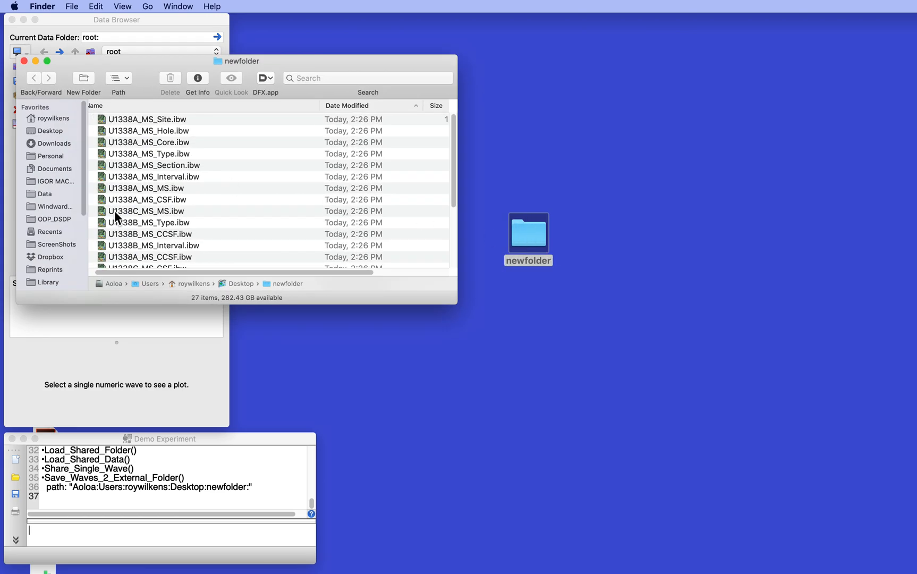
click(23, 60)
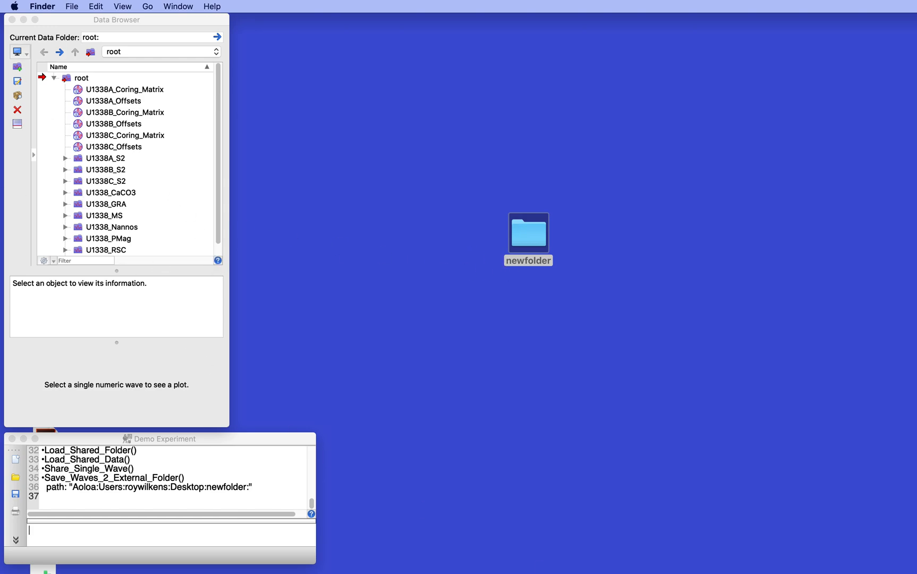
click(425, 266)
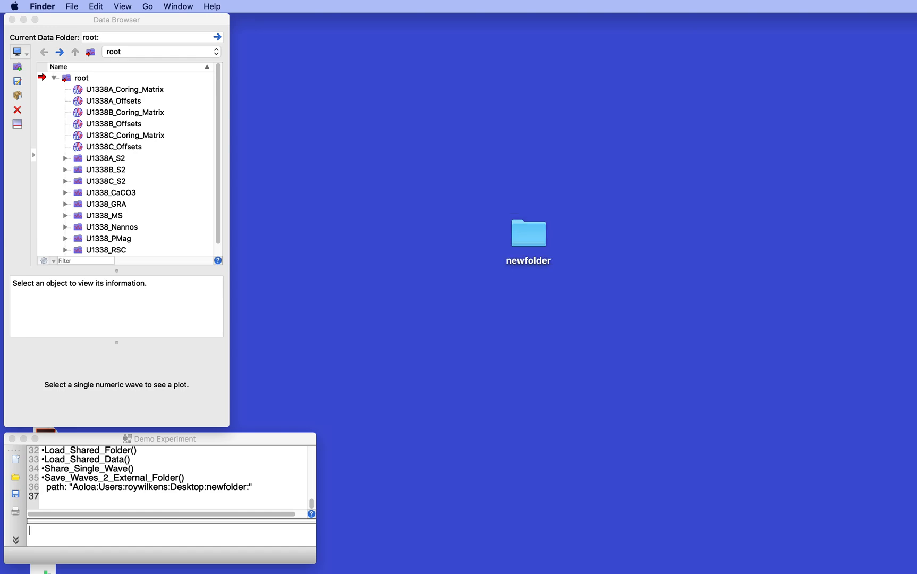
Open Demo Experiment Folder to examine the wave files in its U1338_MS folder, close it, and clear its icon from the visible desktop.
drag(537, 571, 536, 366)
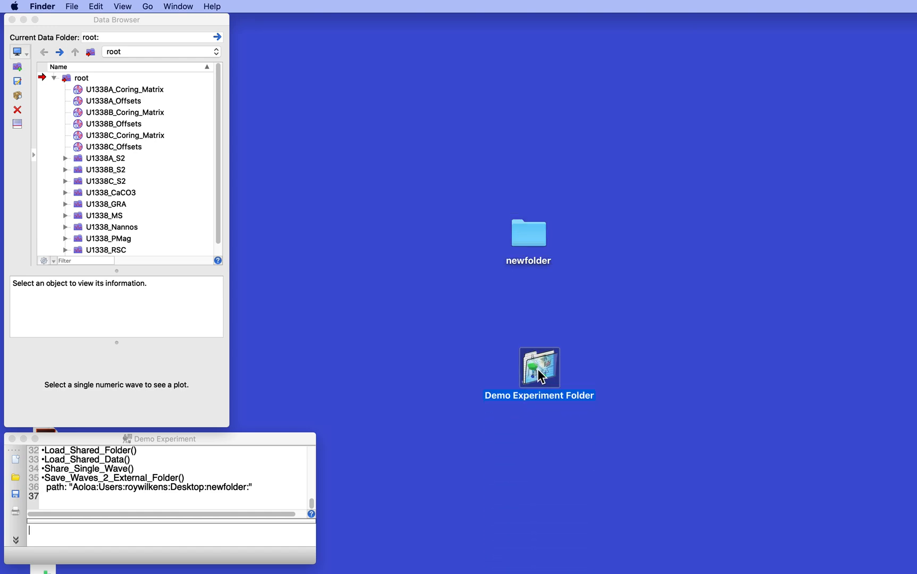
double_click(538, 372)
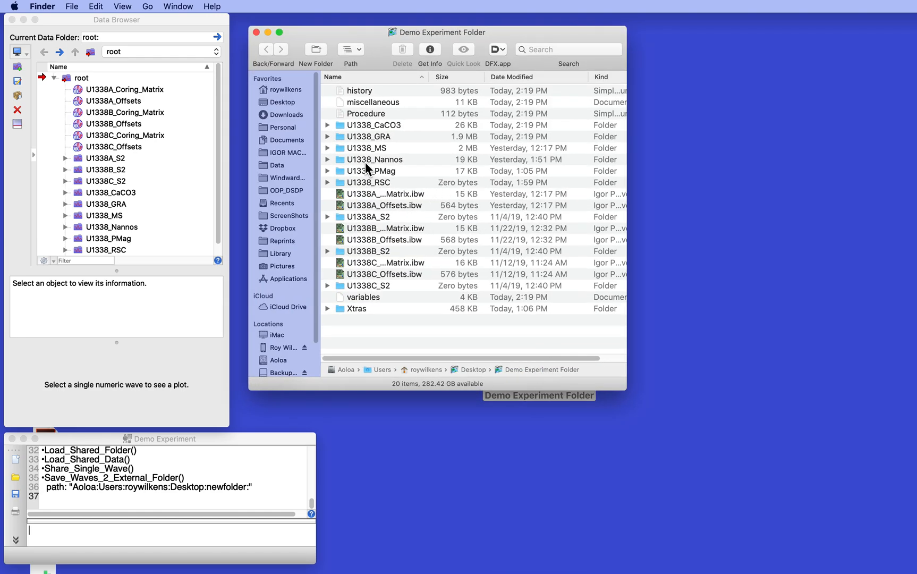
click(328, 148)
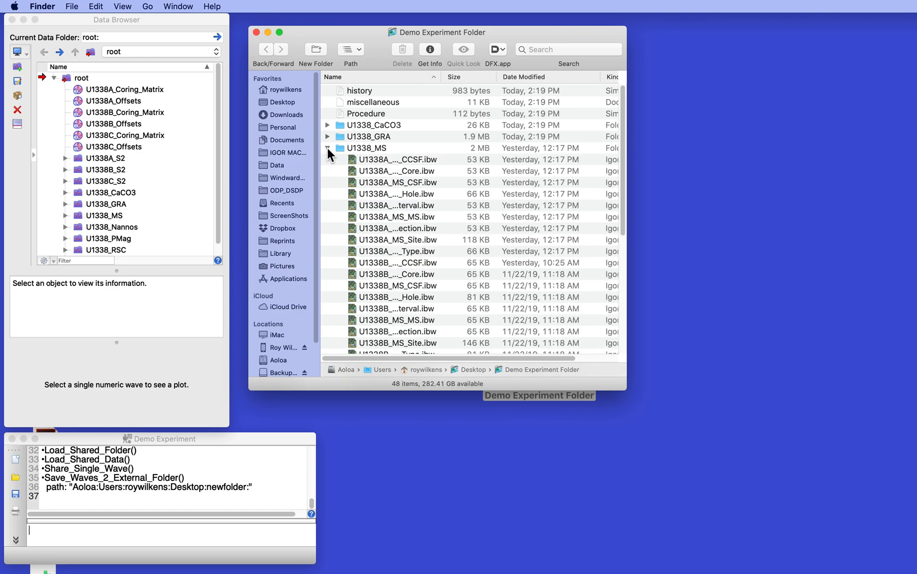
click(327, 148)
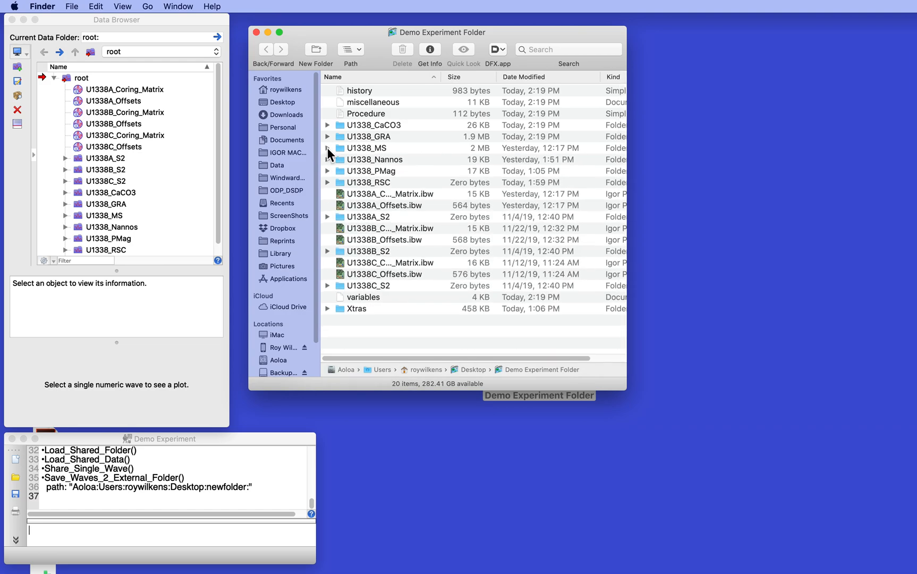
click(256, 32)
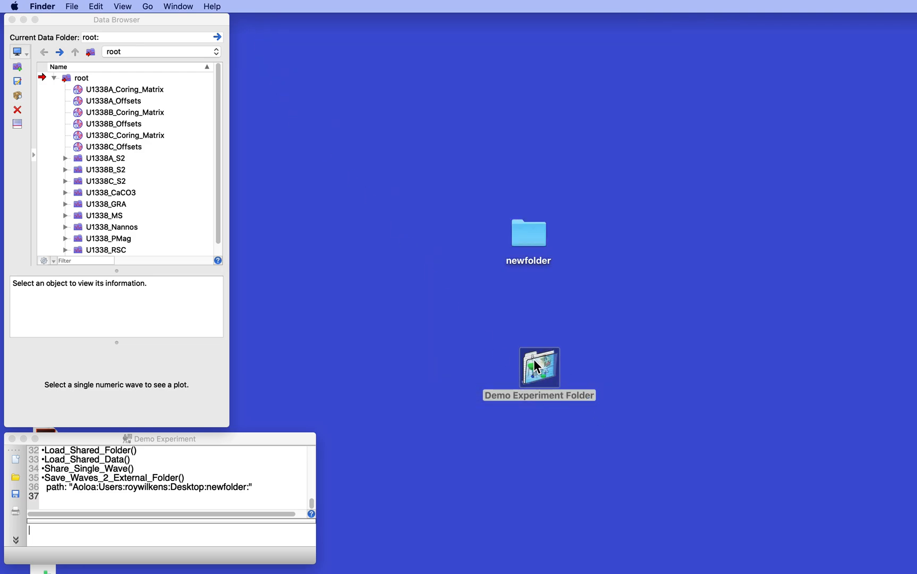
key(super+BackSpace)
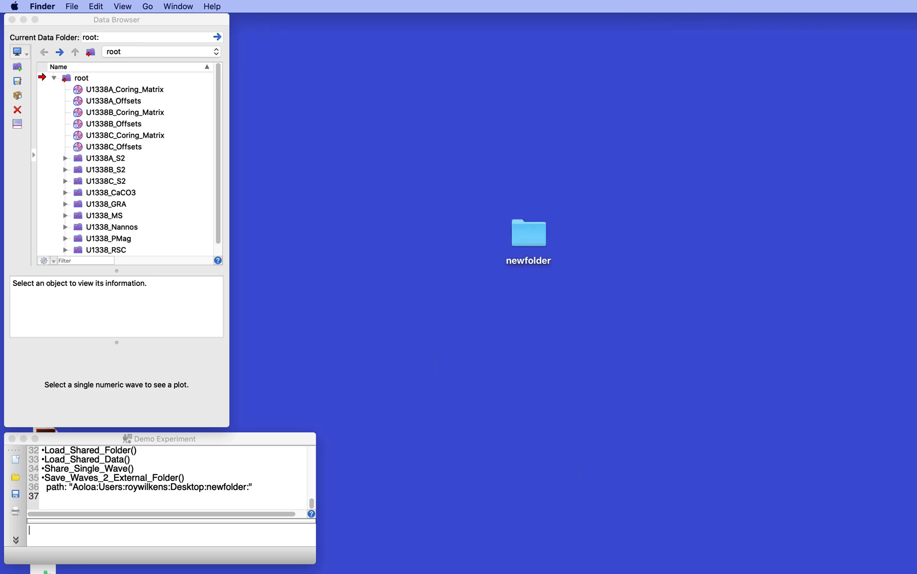